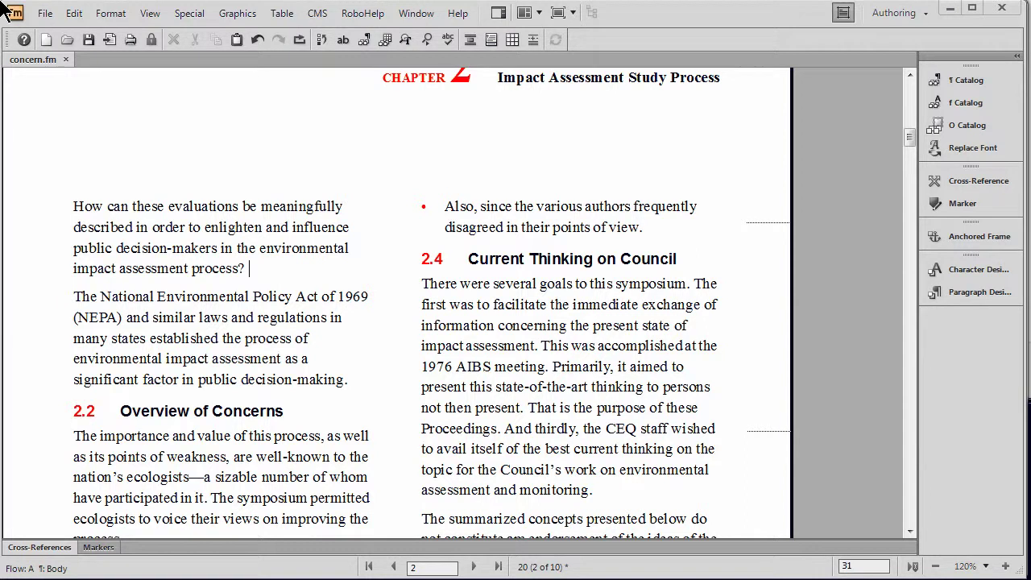
# Step: Insert a cross-reference to section 2.4 Current Thinking on Council after "impact assessment process?" using the ALL Section & Page format
pyautogui.click(958, 190)
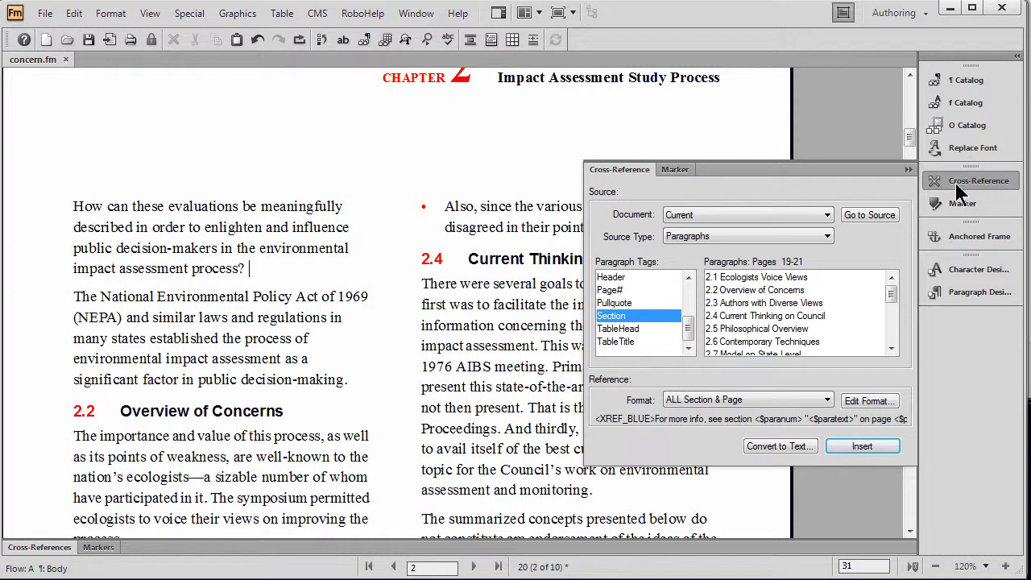
pyautogui.click(612, 305)
pyautogui.click(616, 316)
pyautogui.click(747, 318)
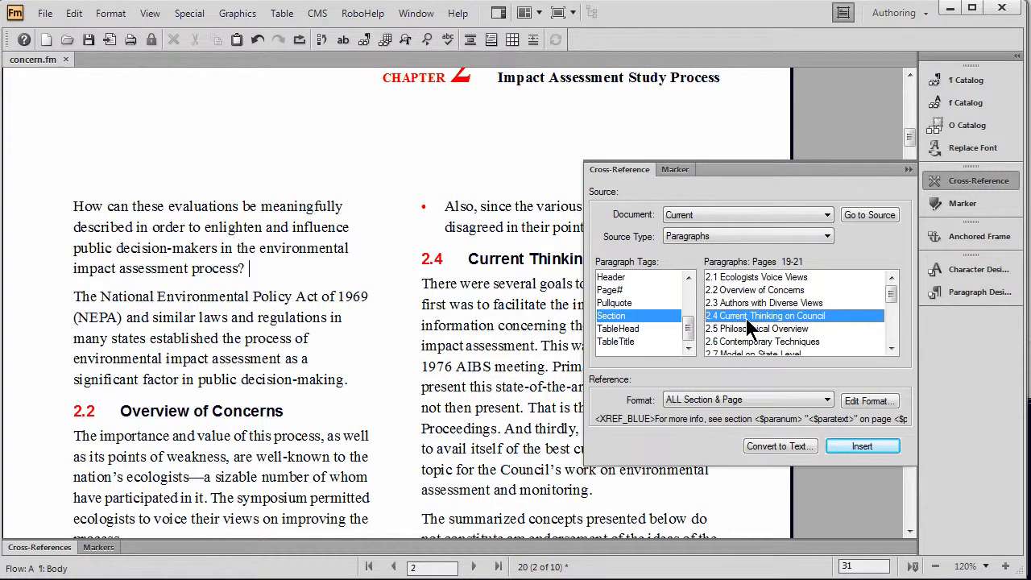
pyautogui.click(724, 399)
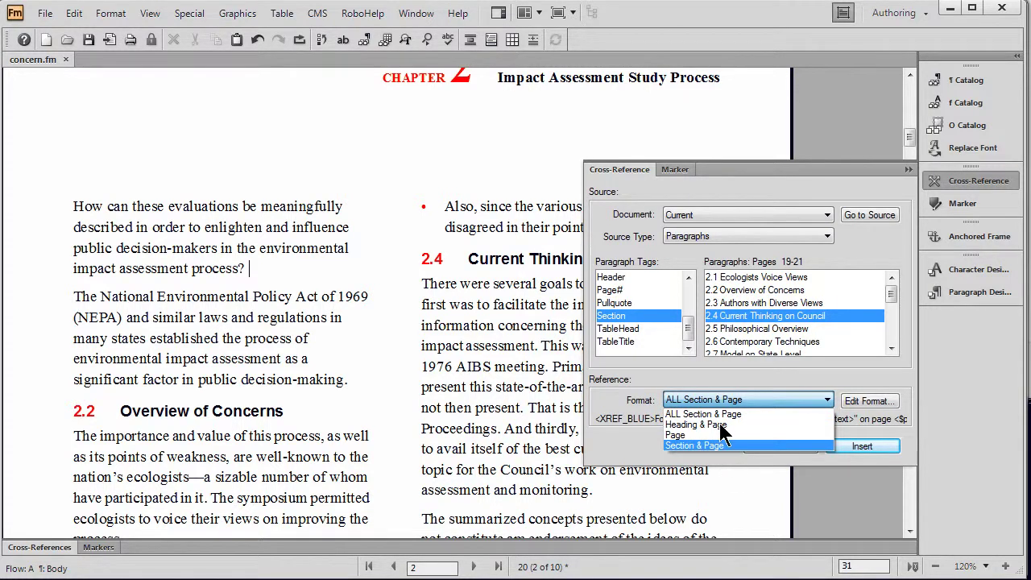
pyautogui.click(721, 415)
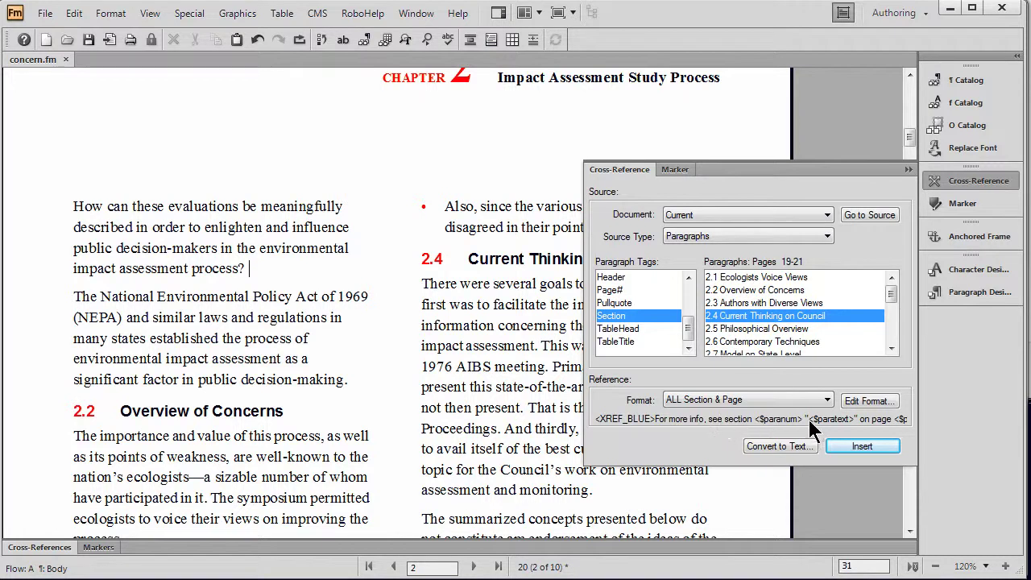
pyautogui.click(855, 445)
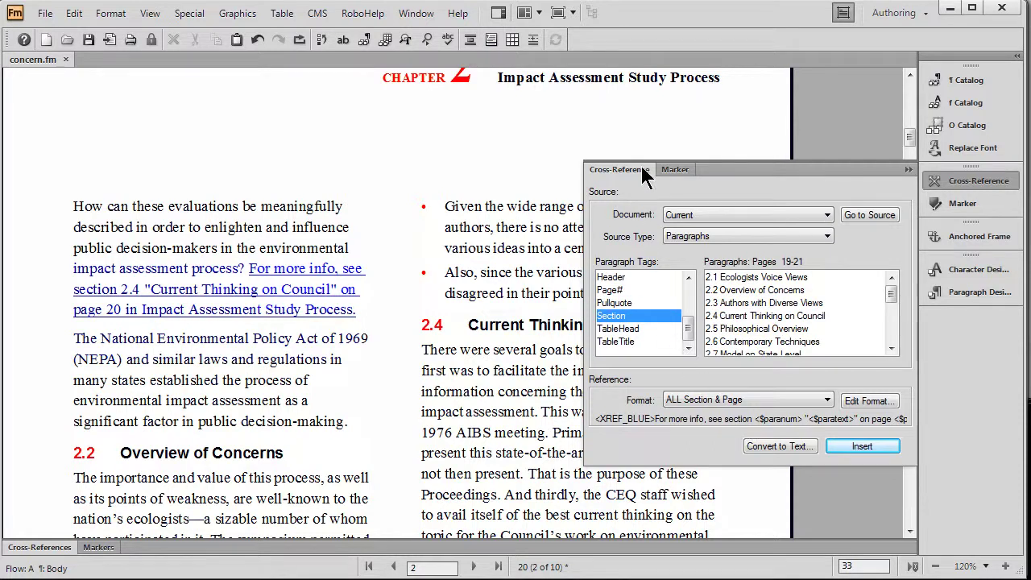
# Step: Float the cross-reference controls clear of the bullet text and insert an ALL Section & Page reference to 2.9 An Accelerated Program after "central theme."
pyautogui.moveTo(644, 176); pyautogui.dragTo(171, 97)
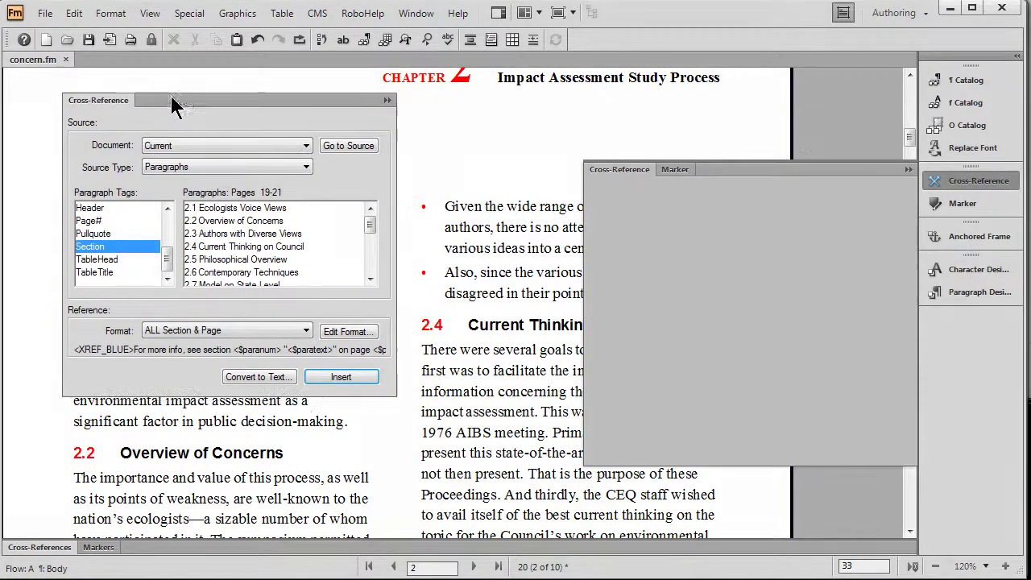
pyautogui.click(907, 168)
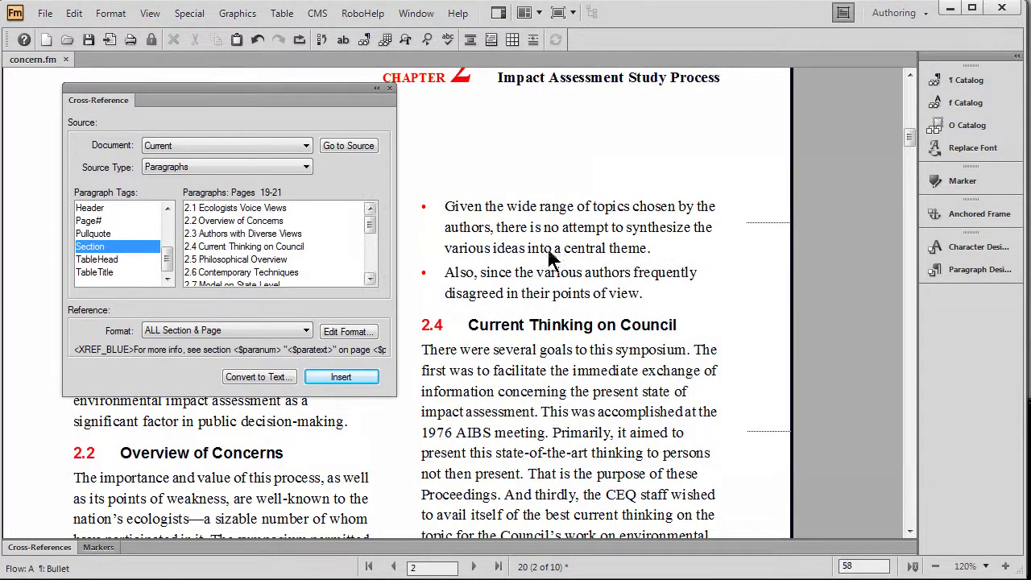
pyautogui.scroll(-2, 372, 267)
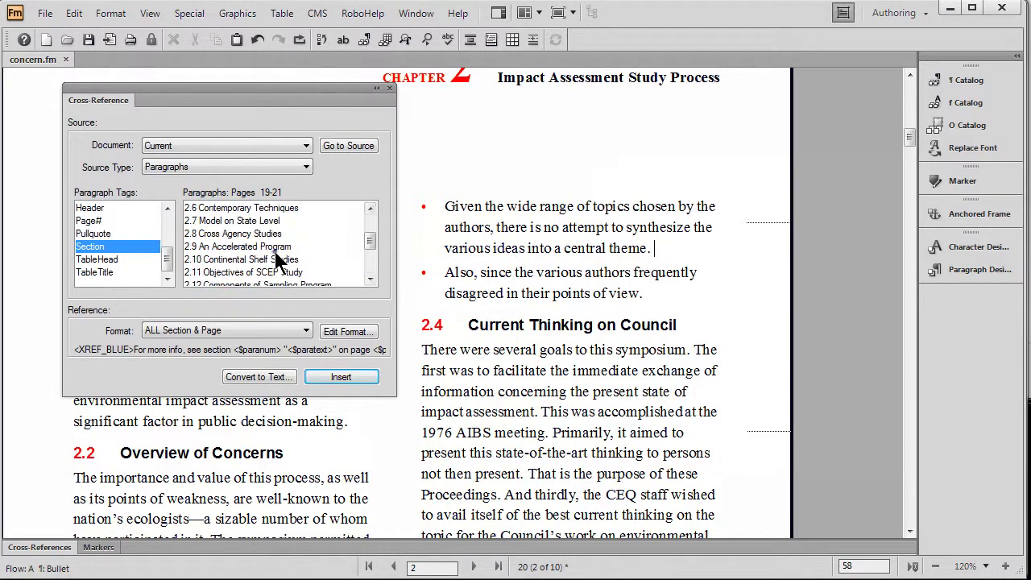
pyautogui.click(277, 248)
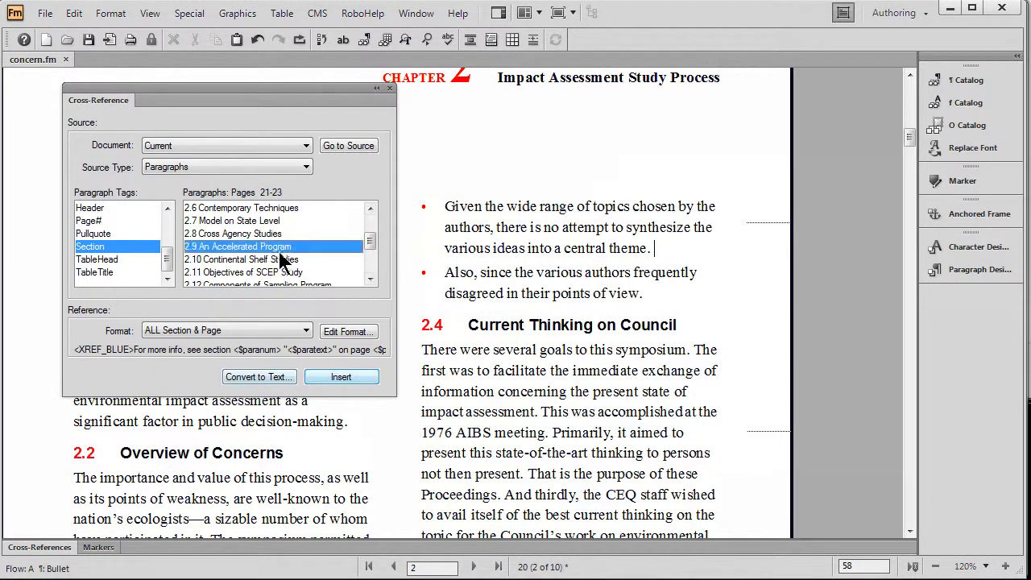
pyautogui.click(337, 379)
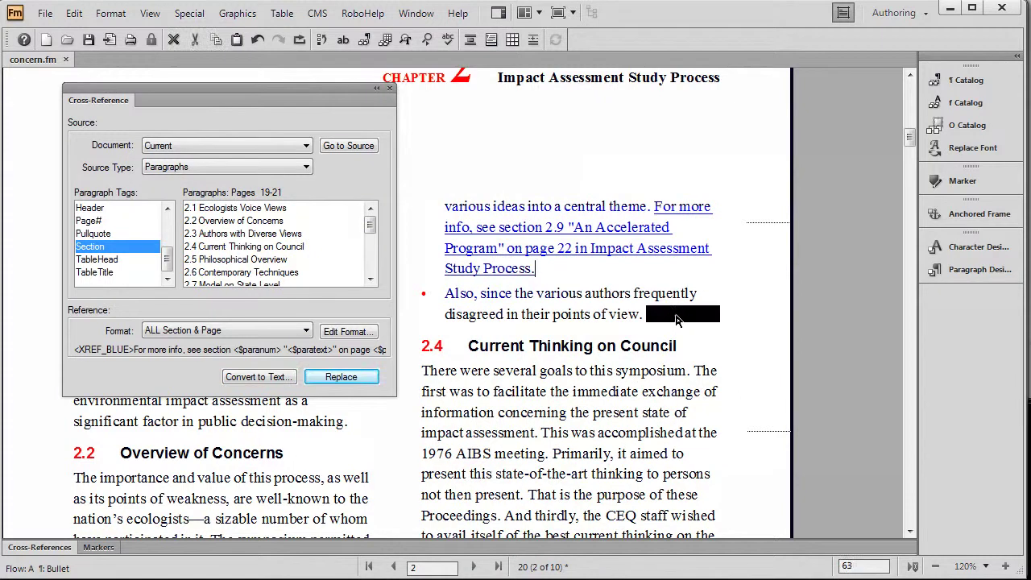
# Step: Insert a cross-reference to 2.9 An Accelerated Program after "points of view." and dock the cross-reference controls again
pyautogui.click(683, 322)
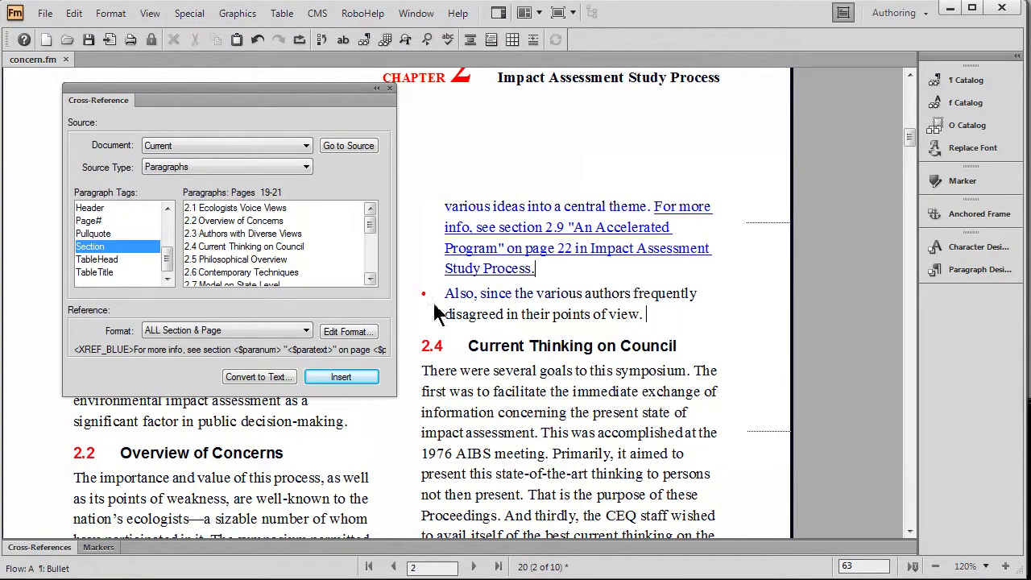
pyautogui.scroll(-2, 365, 262)
pyautogui.click(274, 247)
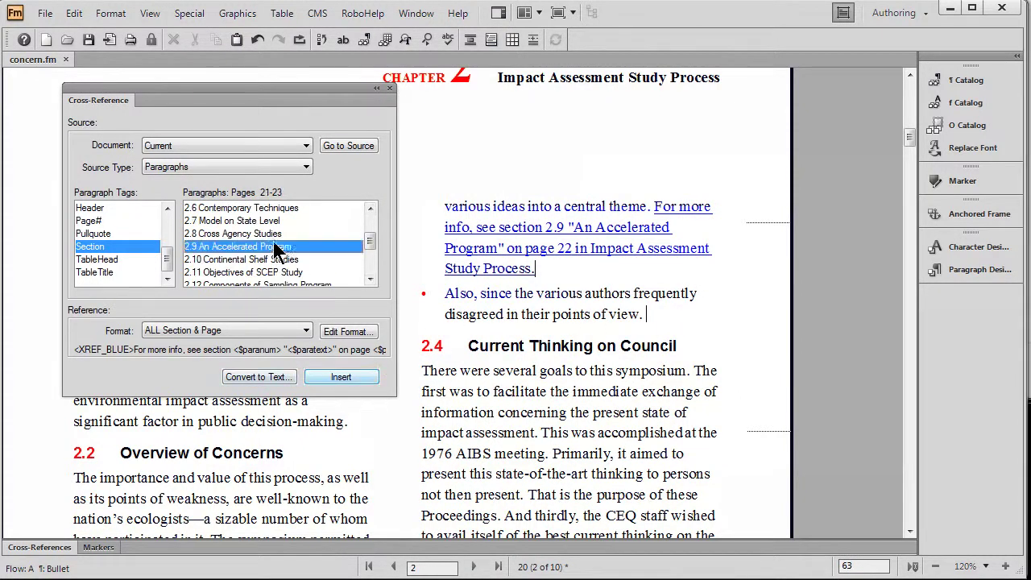
pyautogui.click(326, 375)
pyautogui.moveTo(99, 99); pyautogui.dragTo(944, 170)
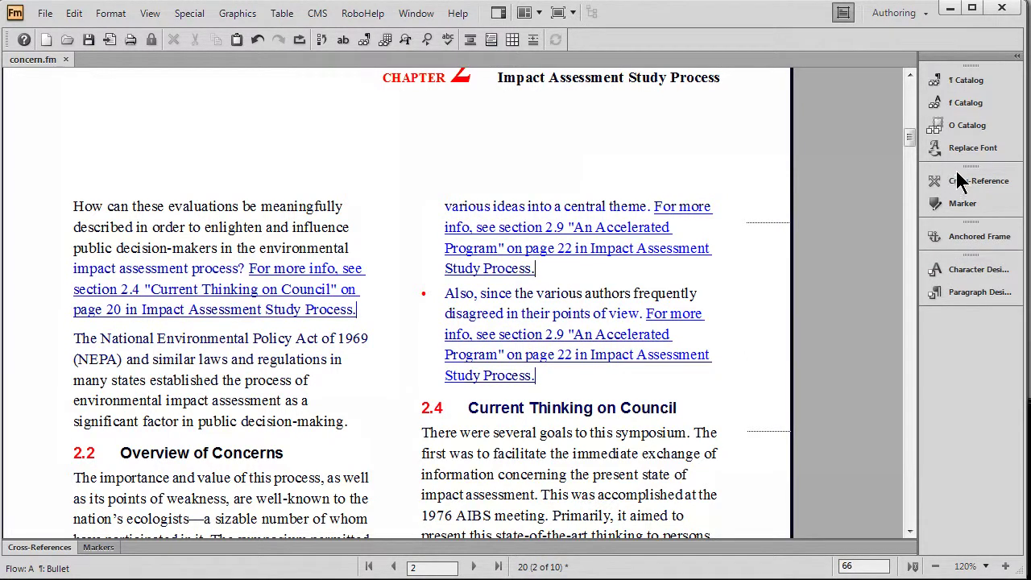
# Step: Examine the ALL Section & Page format definition and the character formats available in the document
pyautogui.click(964, 189)
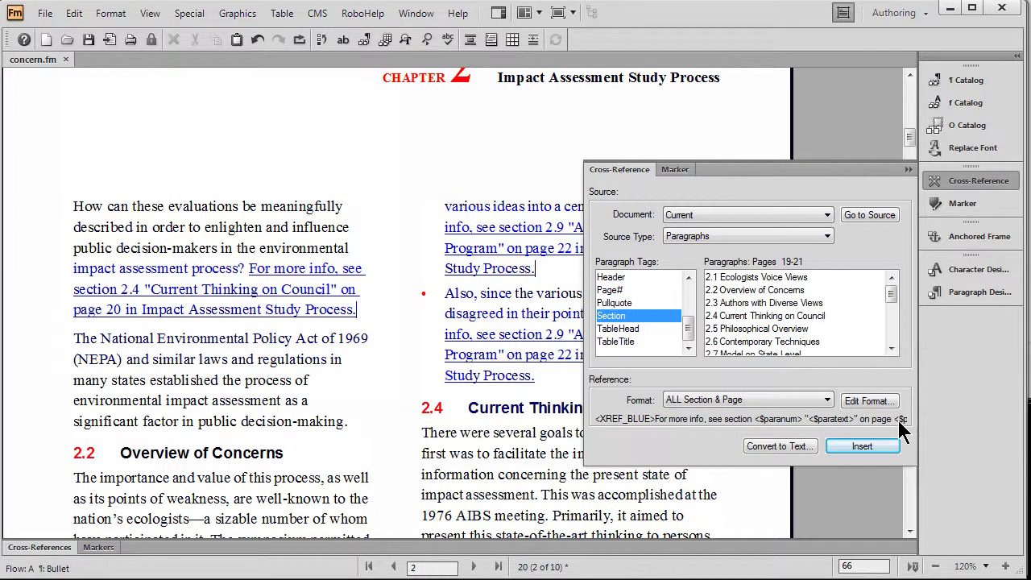
pyautogui.click(963, 103)
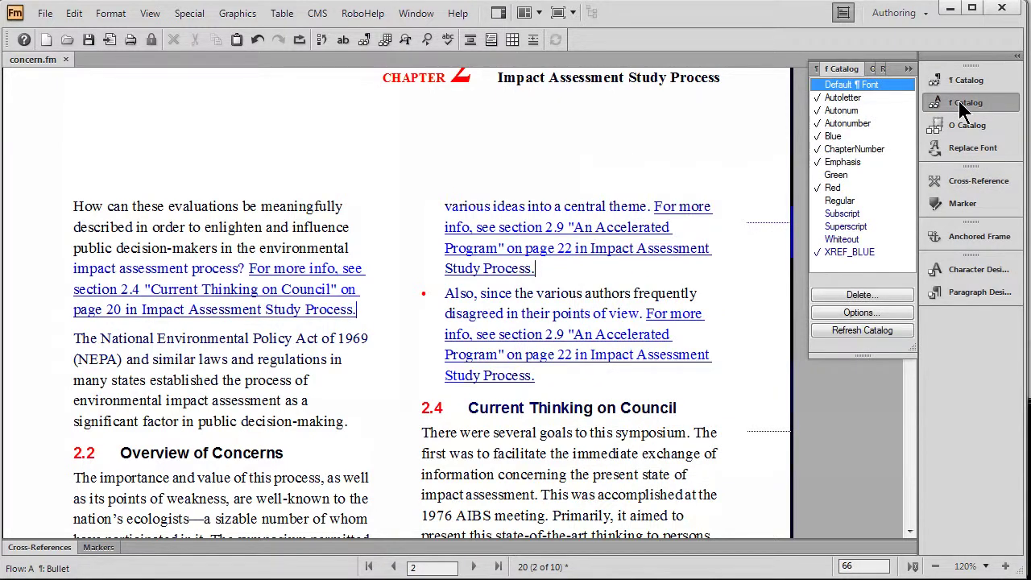
pyautogui.click(955, 182)
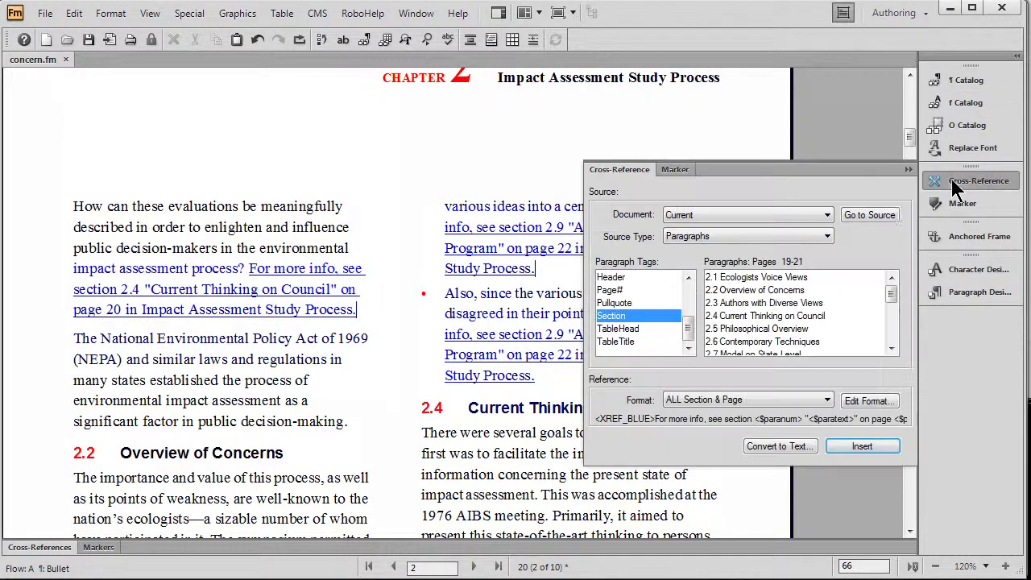
# Step: Replace the <XREF_BLUE> building block with <Red> in the ALL Section & Page cross-reference format definition
pyautogui.click(868, 400)
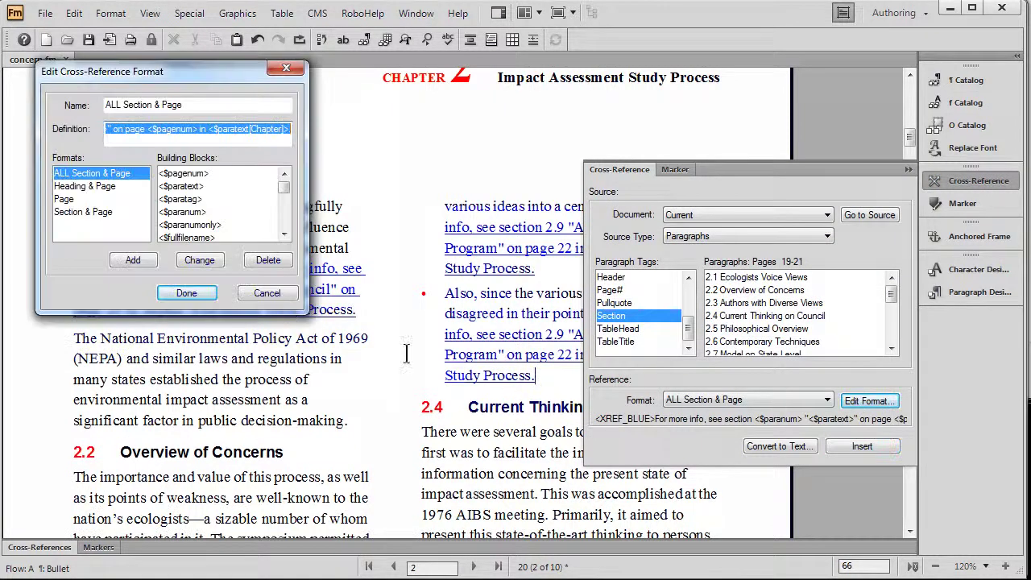
pyautogui.click(179, 133)
pyautogui.press('Home')
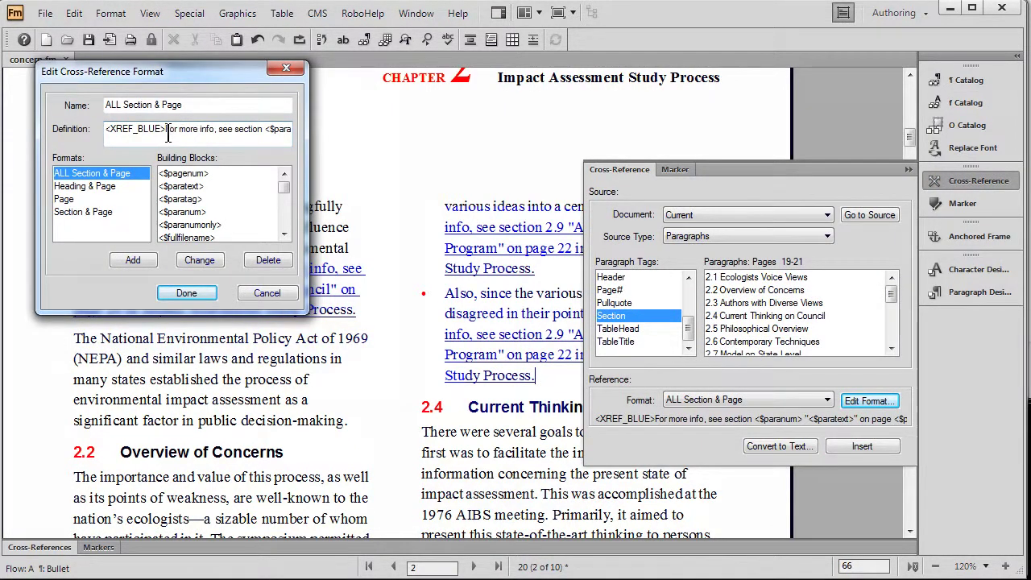
pyautogui.moveTo(166, 133); pyautogui.dragTo(84, 130)
pyautogui.moveTo(288, 196); pyautogui.dragTo(283, 229)
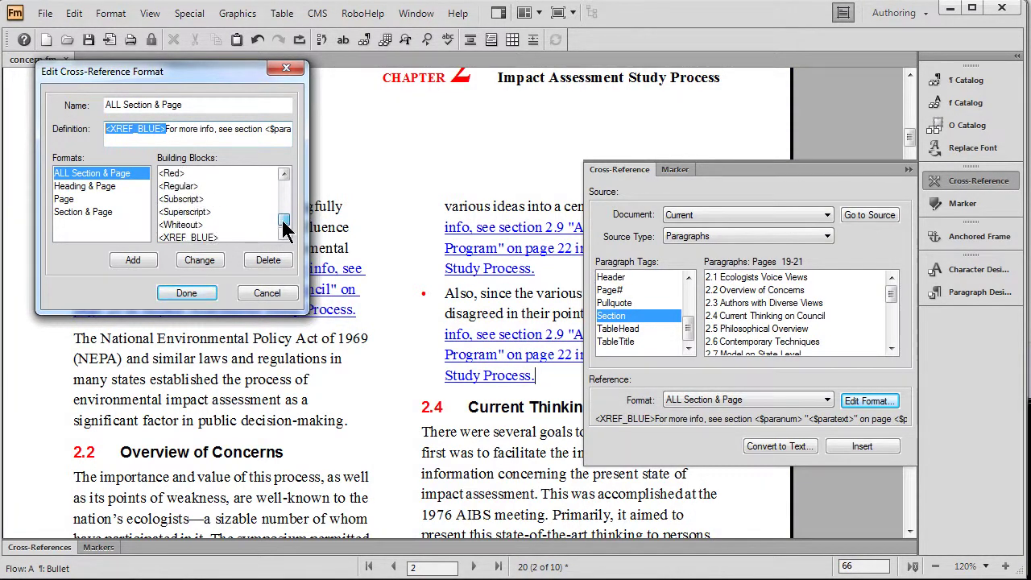
pyautogui.click(177, 174)
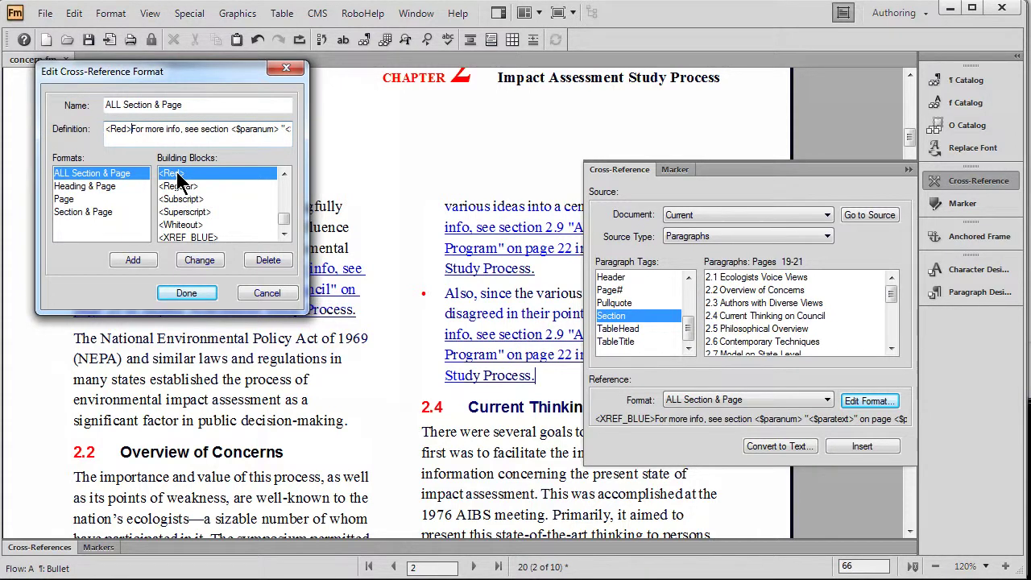
# Step: Replace the definition's opening words with the uppercase text "FOR MORE INFO," directly after the <Red> building block
pyautogui.press('Delete')
pyautogui.press('Delete')
pyautogui.press('Delete')
pyautogui.press('Delete')
pyautogui.press('Delete')
pyautogui.press('Delete')
pyautogui.press('Delete')
pyautogui.press('Delete')
pyautogui.press('Delete')
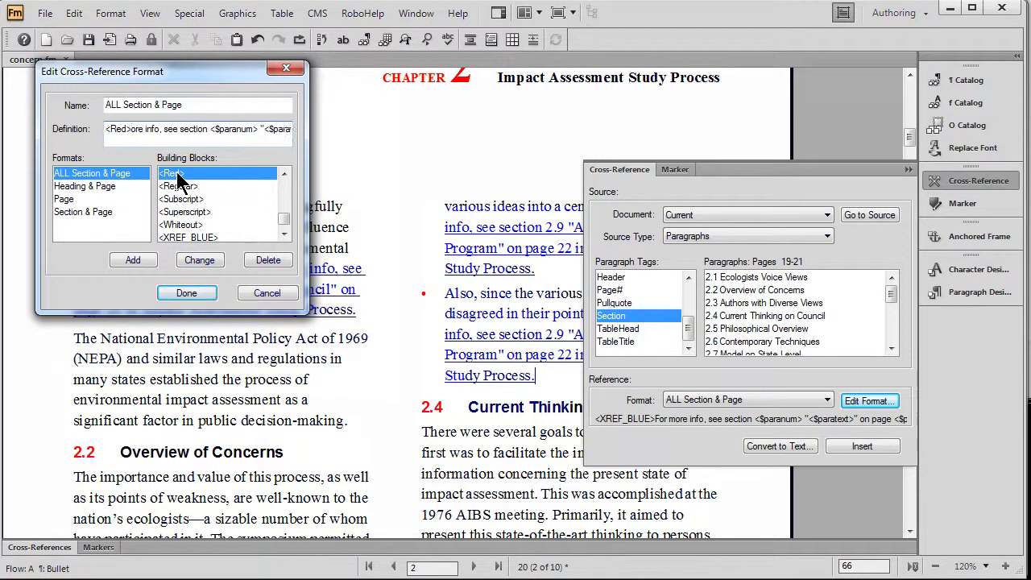
pyautogui.press('Delete')
pyautogui.press('Delete')
pyautogui.press('Delete')
pyautogui.press('Delete')
pyautogui.press('Delete')
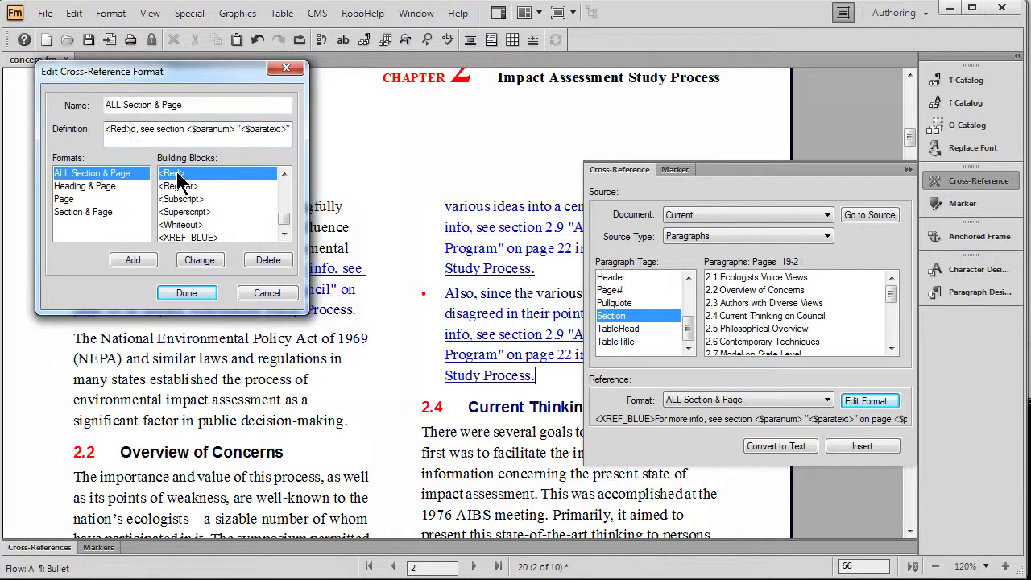
pyautogui.press('capslock')
pyautogui.write('FOR MORE')
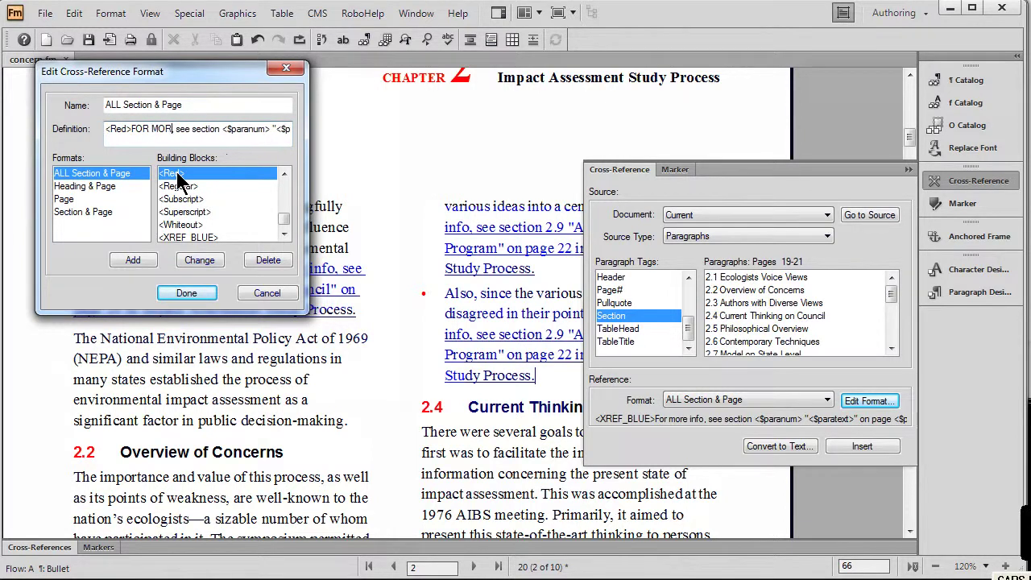
pyautogui.write(' INFO,')
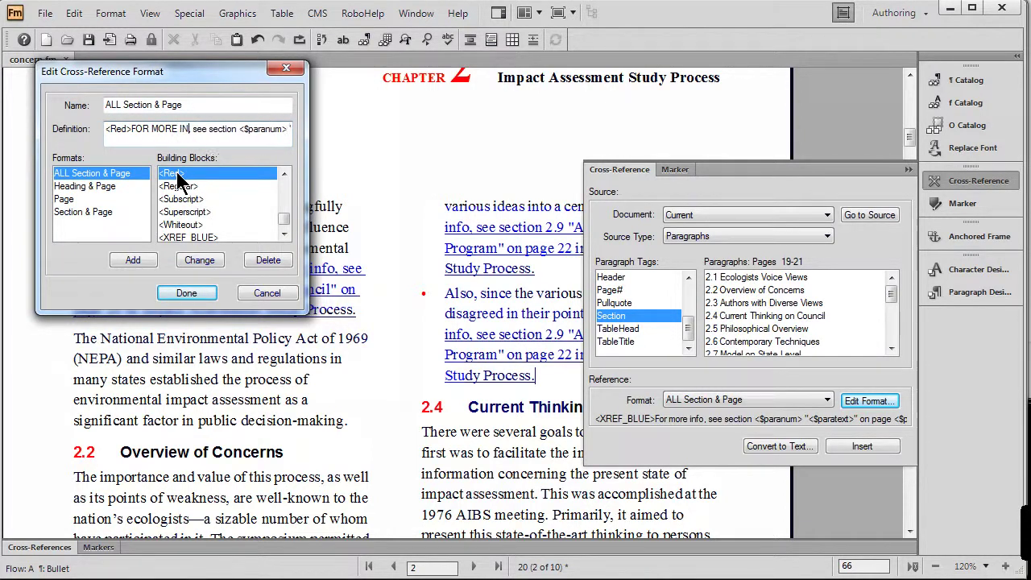
# Step: Save the changed ALL Section & Page format and update all internal cross-references in the document
pyautogui.click(191, 264)
pyautogui.click(190, 294)
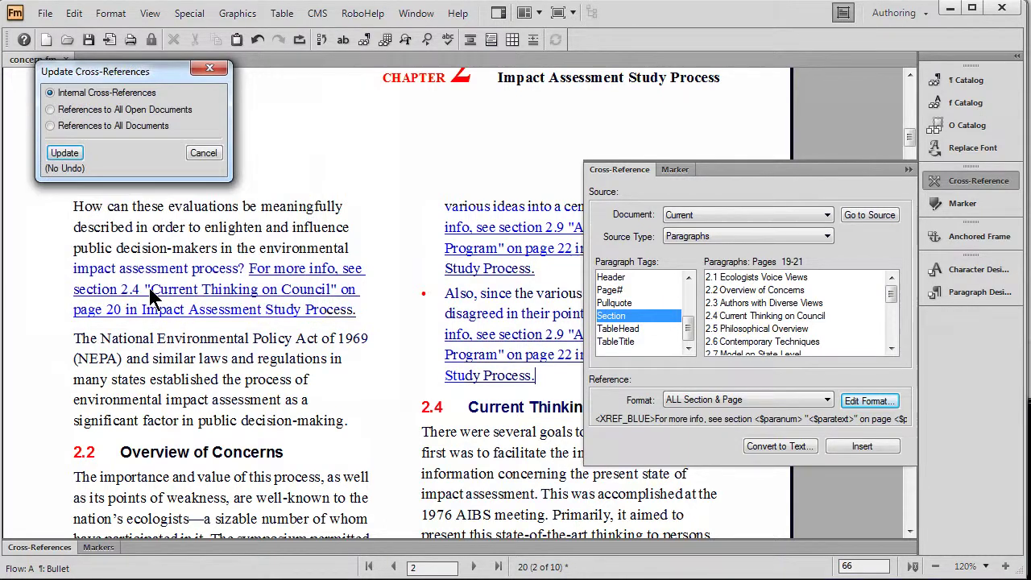
pyautogui.click(64, 153)
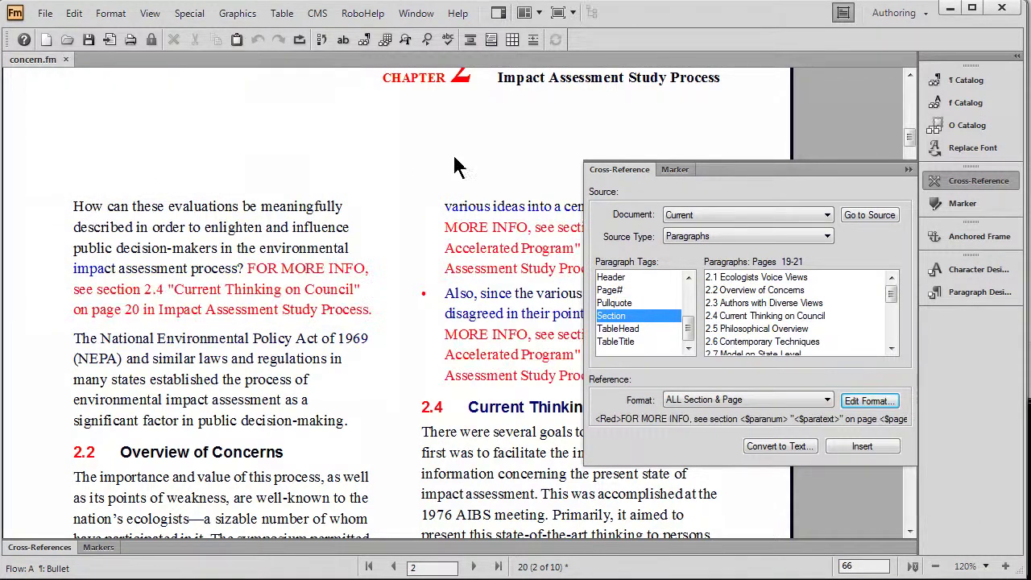
pyautogui.click(906, 169)
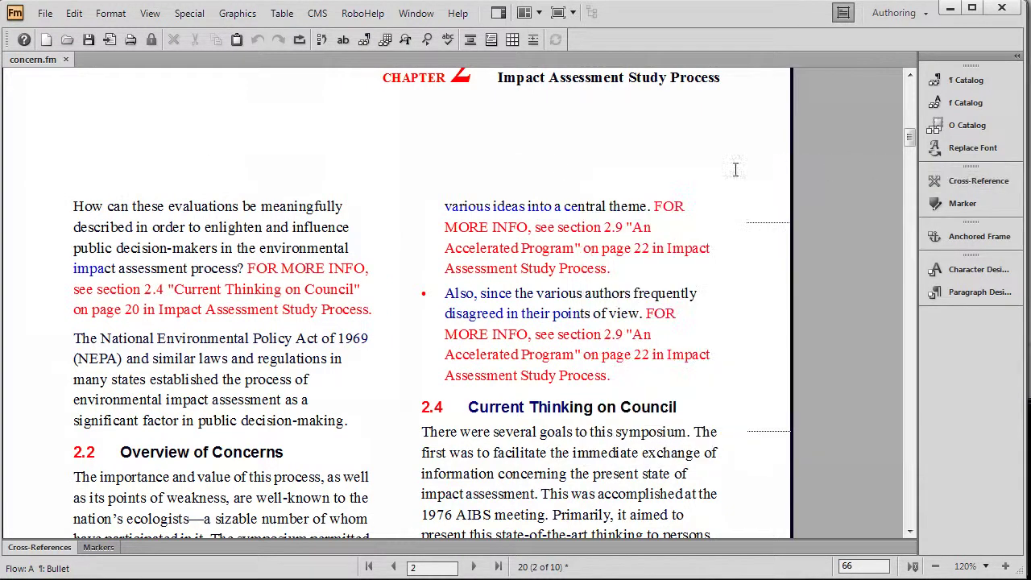
# Step: Switch to Word xref file.docx in Microsoft Word and examine the heading ending in "iPhone", temporarily marking the opening paragraph's end with xxx
pyautogui.hotkey('alt', 'Tab')
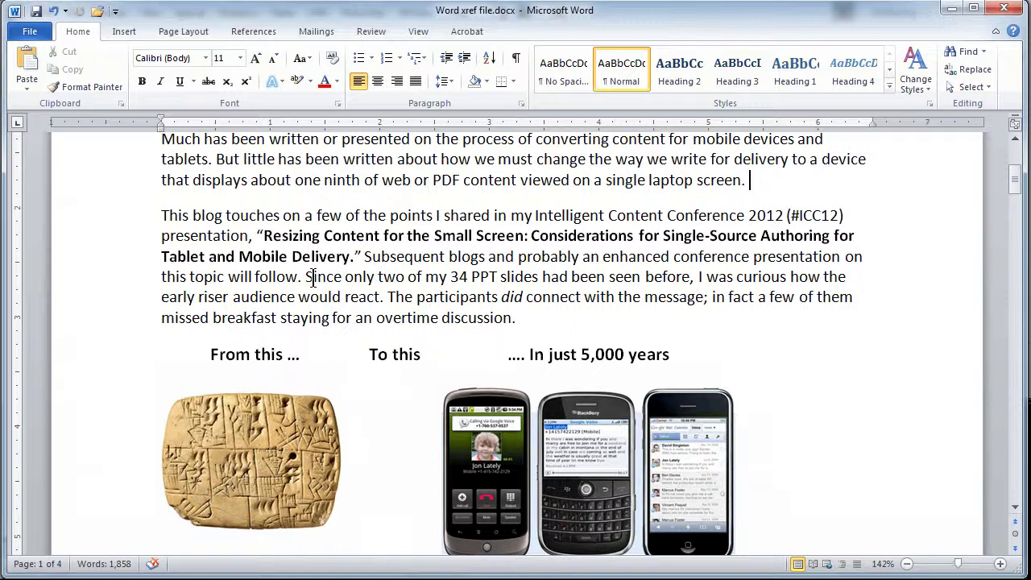
pyautogui.write('xxx')
pyautogui.moveTo(1015, 179); pyautogui.dragTo(1013, 226)
pyautogui.moveTo(260, 237); pyautogui.dragTo(178, 212)
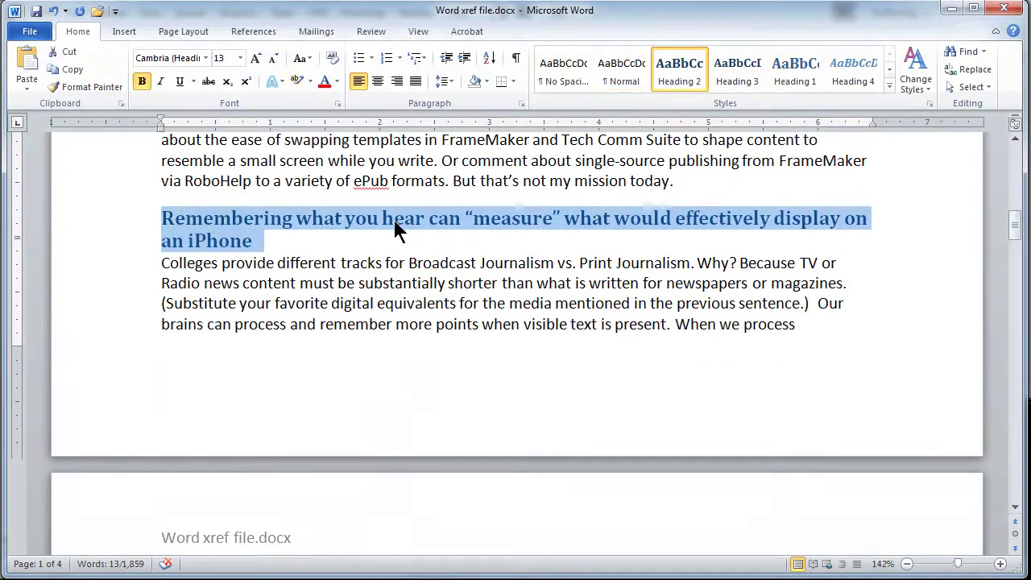
pyautogui.click(455, 246)
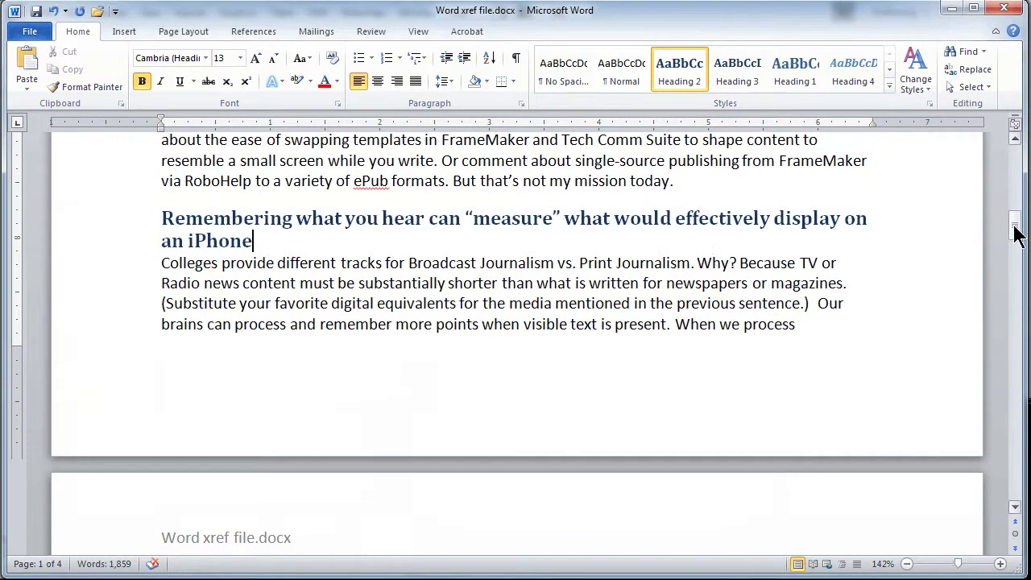
pyautogui.moveTo(1017, 234); pyautogui.dragTo(1015, 171)
pyautogui.click(774, 338)
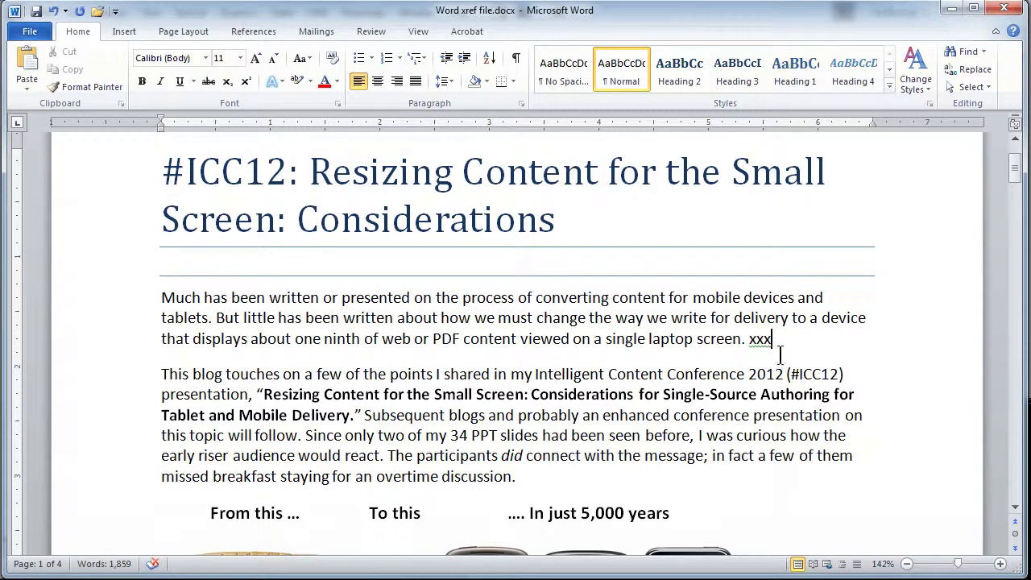
pyautogui.press('BackSpace')
pyautogui.press('BackSpace')
pyautogui.press('BackSpace')
# Step: Examine the cross-reference options for a page-number reference to the "Remembering what you hear" heading, and leave without inserting one
pyautogui.click(125, 33)
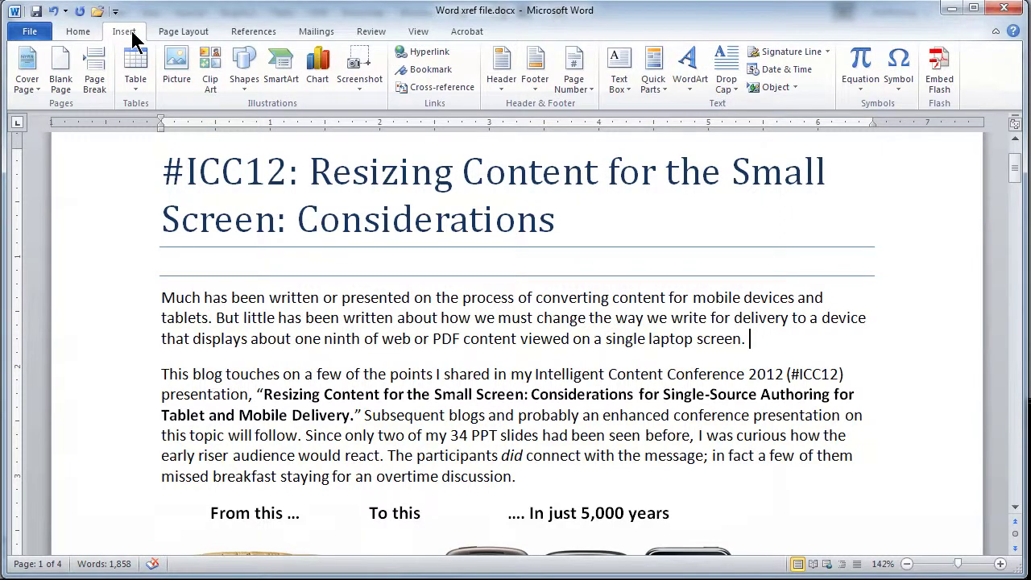
pyautogui.click(441, 87)
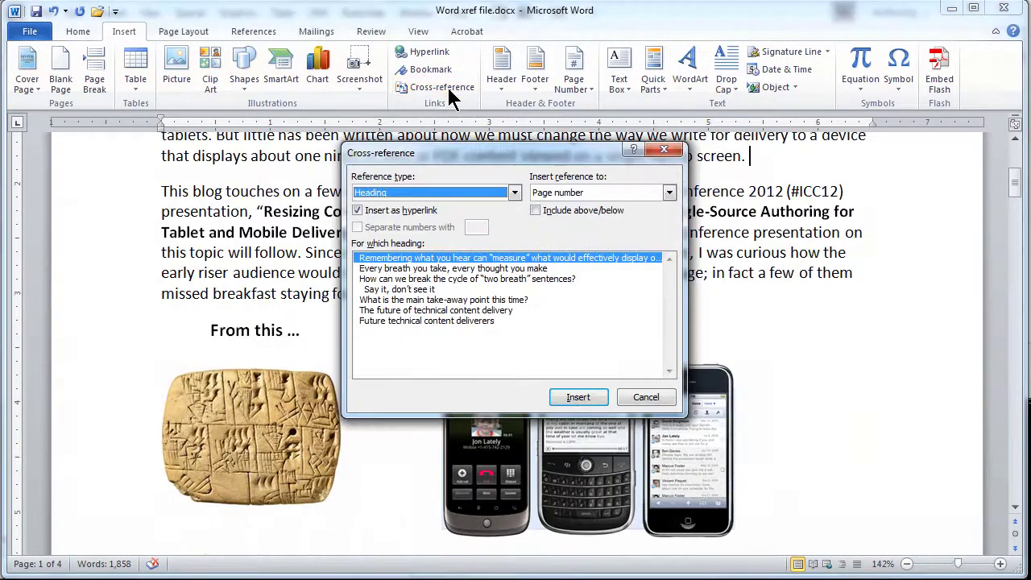
pyautogui.click(427, 258)
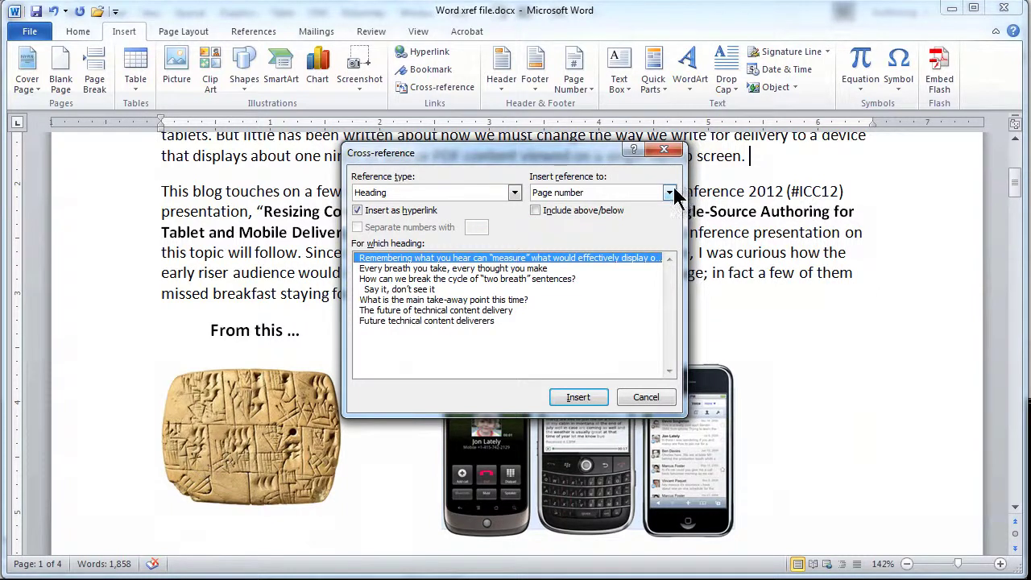
pyautogui.click(646, 398)
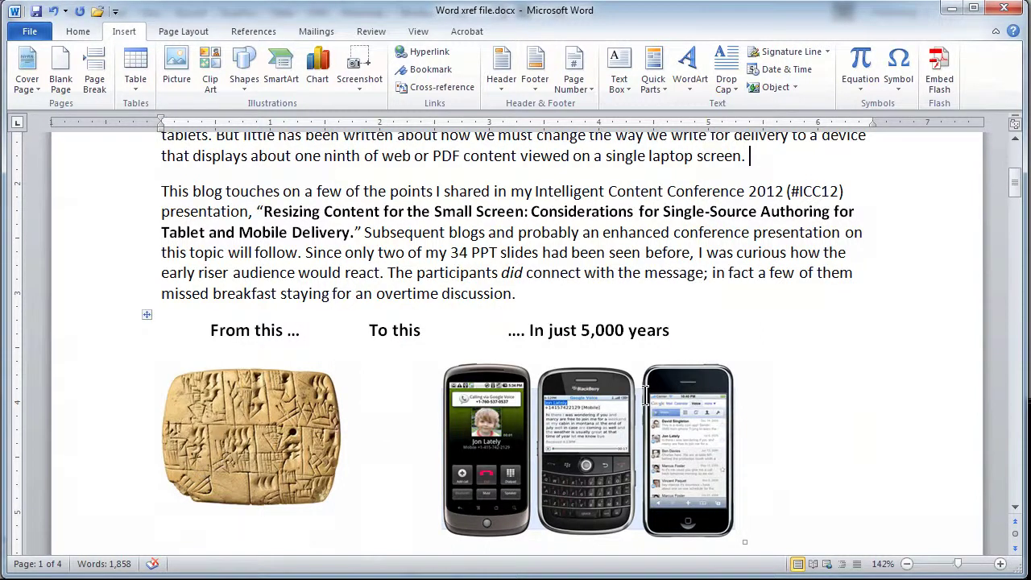
# Step: Add the text "For more information, please refer to" at the end of the opening paragraph
pyautogui.write('Fore m')
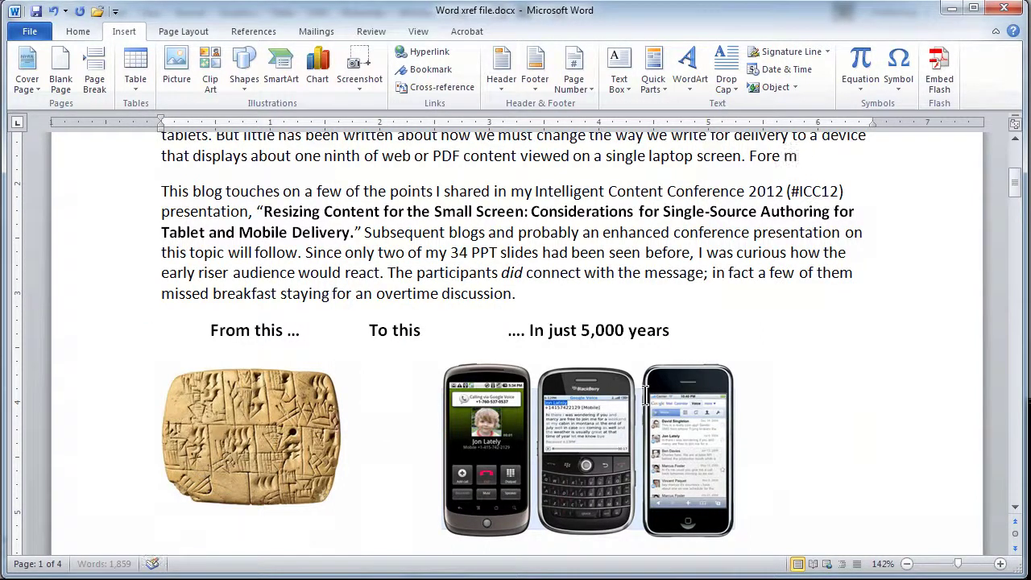
pyautogui.press('BackSpace')
pyautogui.press('BackSpace')
pyautogui.press('BackSpace')
pyautogui.write('more informati')
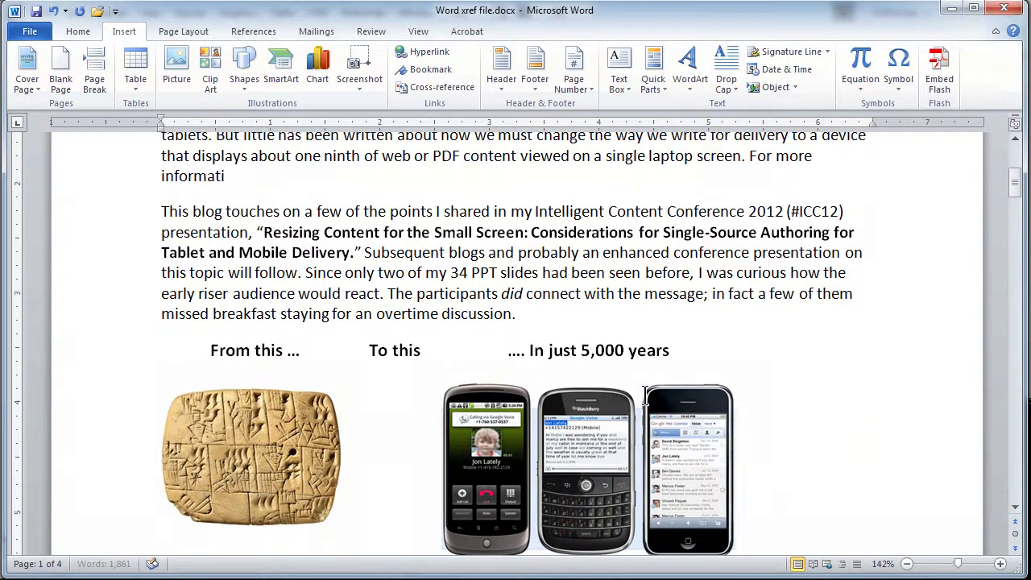
pyautogui.write('on, please refer to')
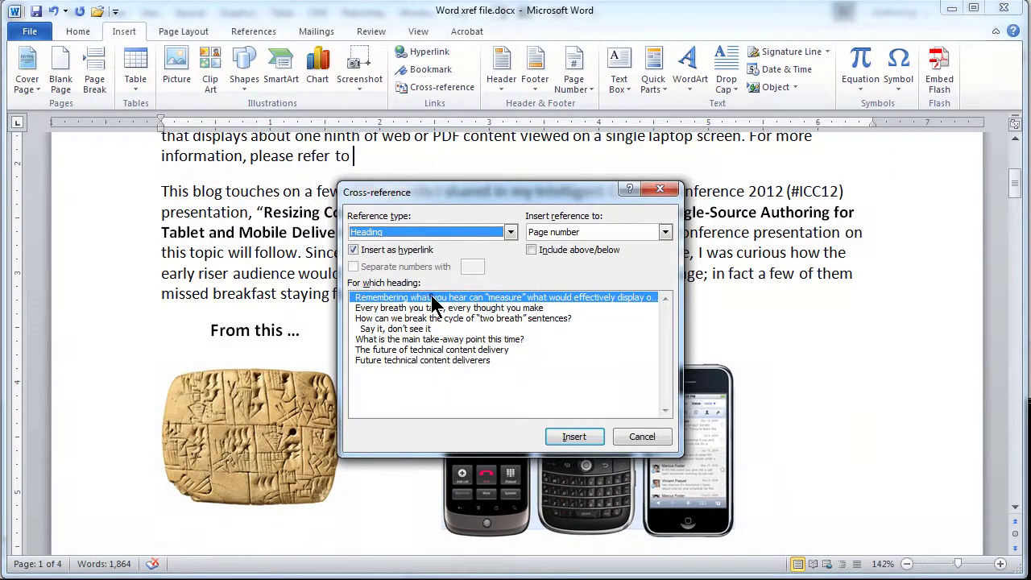
# Step: Insert a hyperlinked heading-text cross-reference to the "Remembering what you hear" heading after "please refer to"
pyautogui.click(496, 298)
pyautogui.click(587, 228)
pyautogui.click(586, 242)
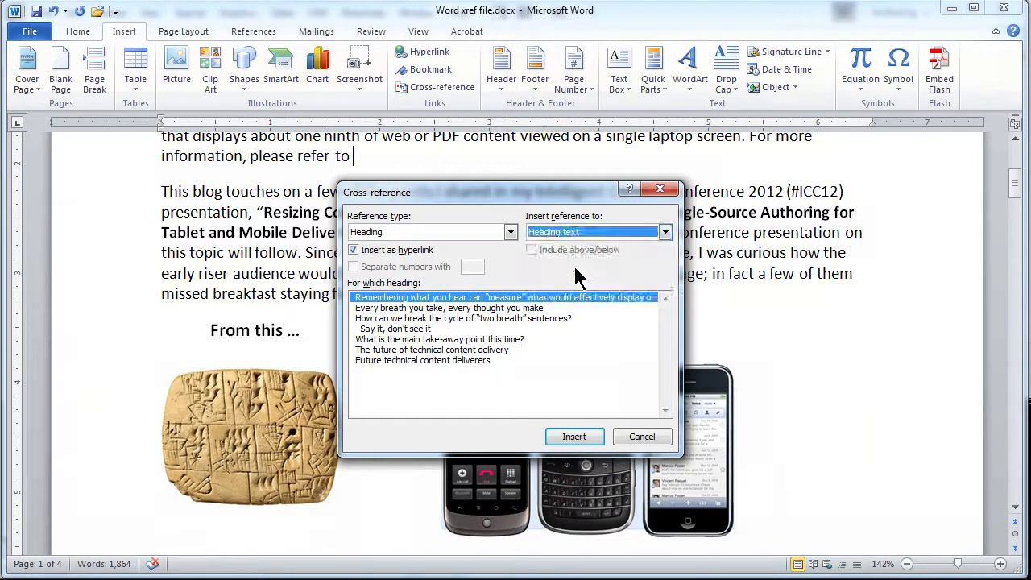
pyautogui.click(571, 437)
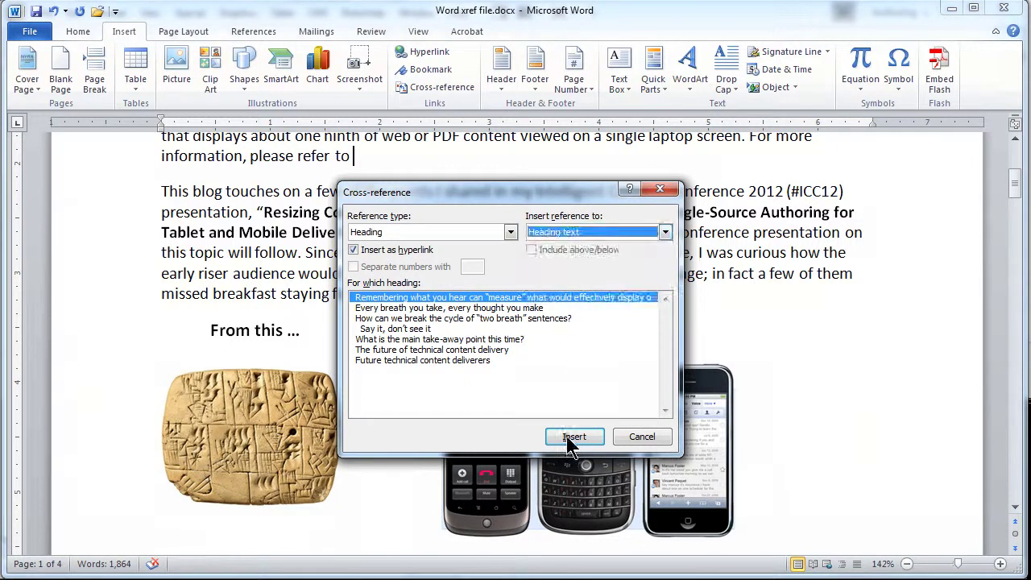
pyautogui.click(630, 439)
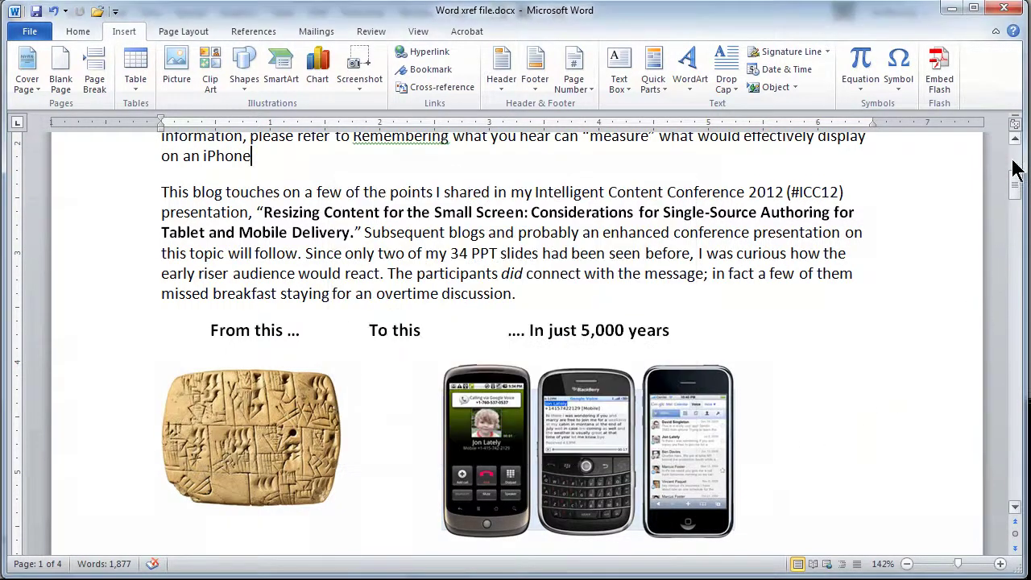
# Step: Continue the sentence after the heading reference with "located on page" and a closing period, leaving the cursor before the period
pyautogui.click(1015, 138)
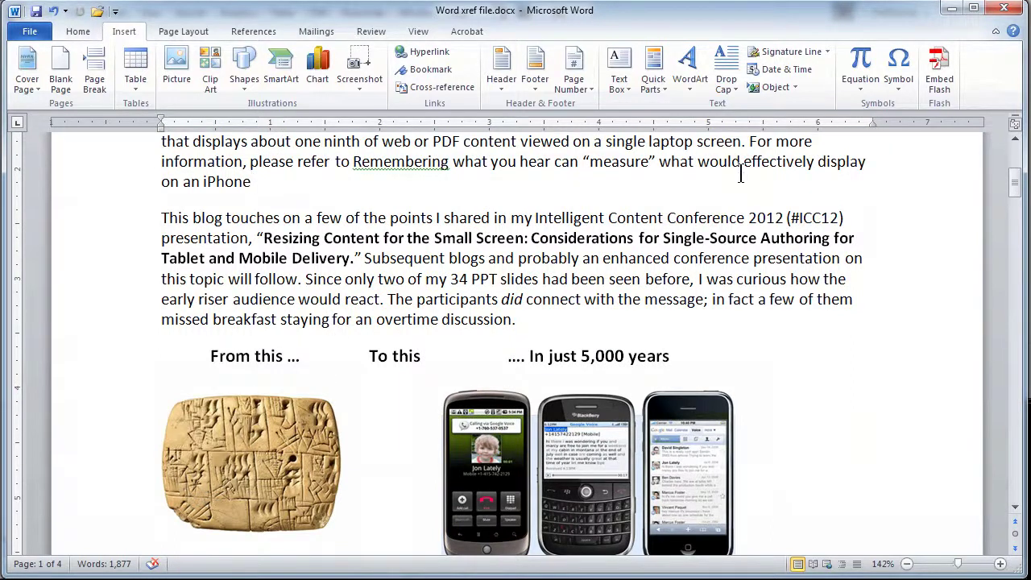
pyautogui.write('located on page')
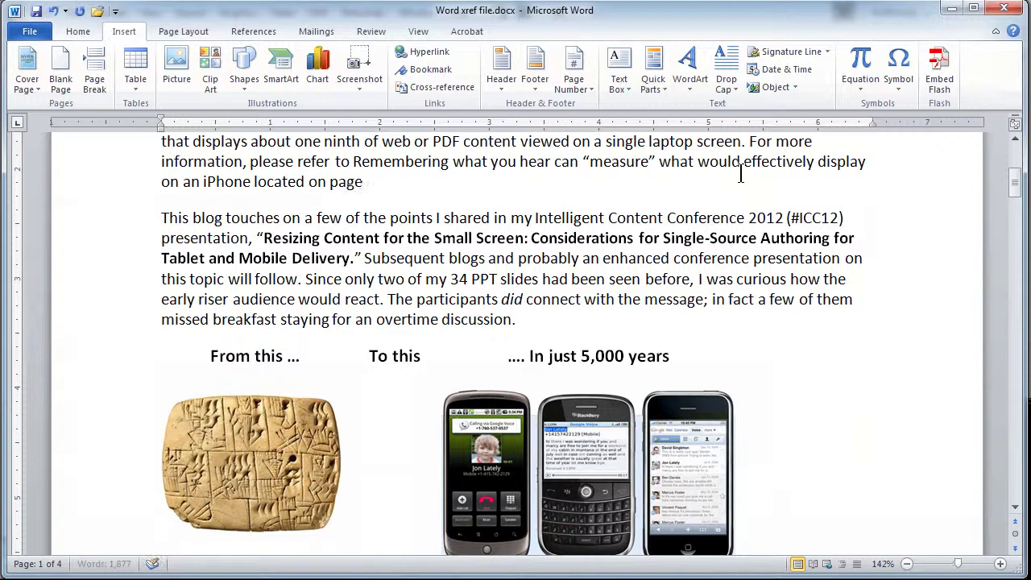
pyautogui.write(' .')
pyautogui.press('Left')
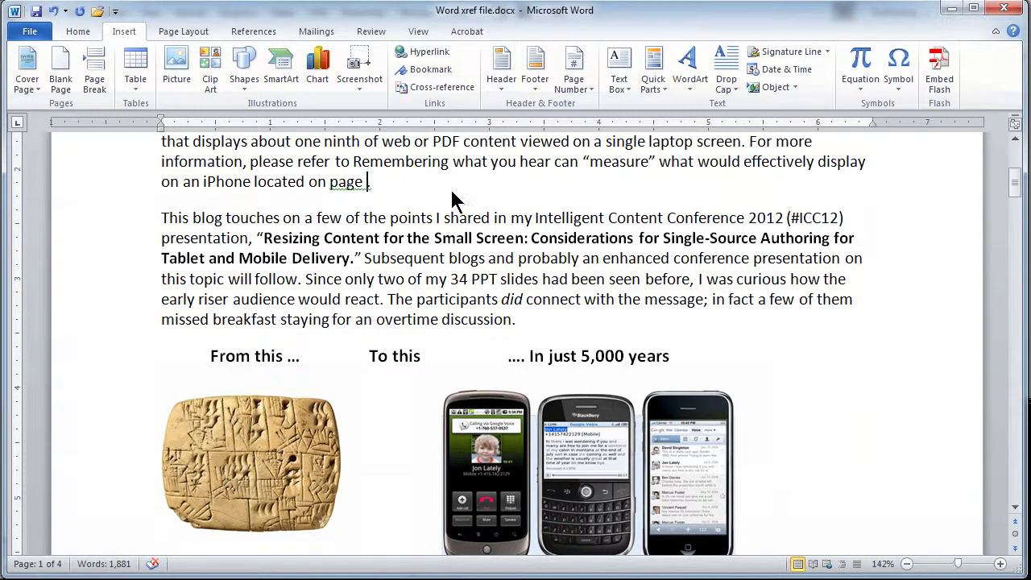
# Step: Insert a page-number cross-reference to the "Remembering what you hear" heading before the closing period
pyautogui.click(448, 87)
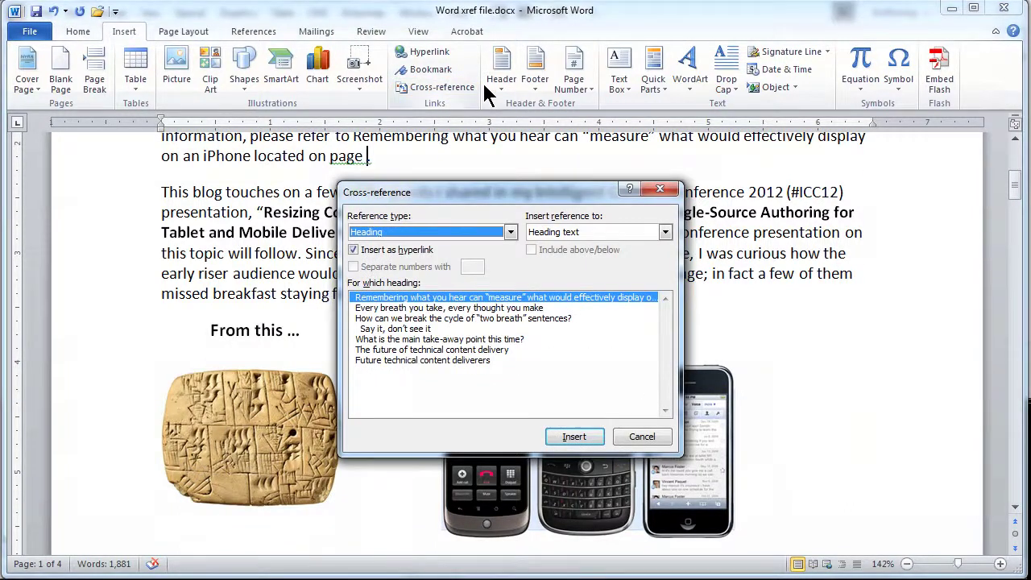
pyautogui.click(665, 232)
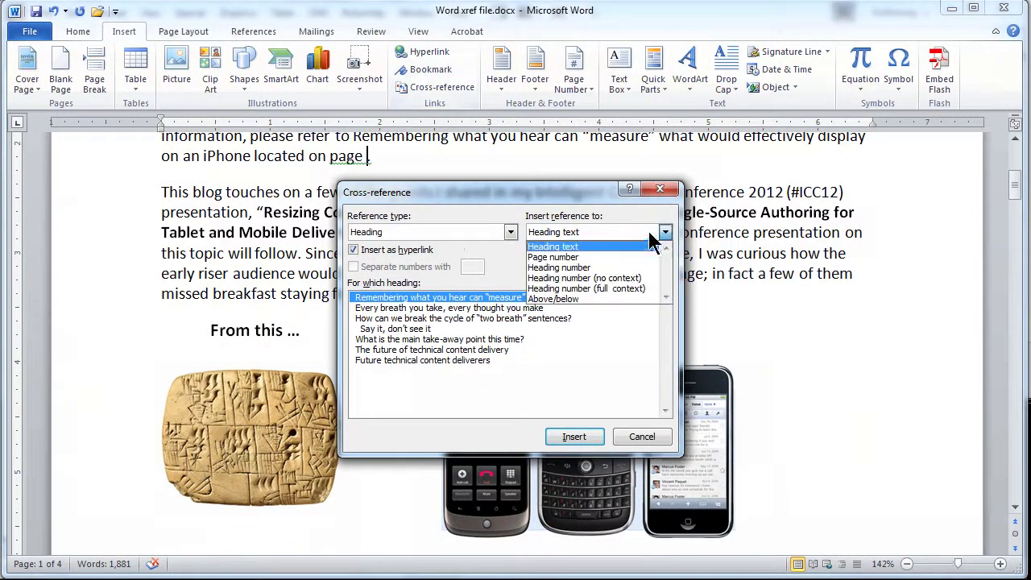
pyautogui.click(616, 255)
pyautogui.click(580, 441)
pyautogui.click(642, 437)
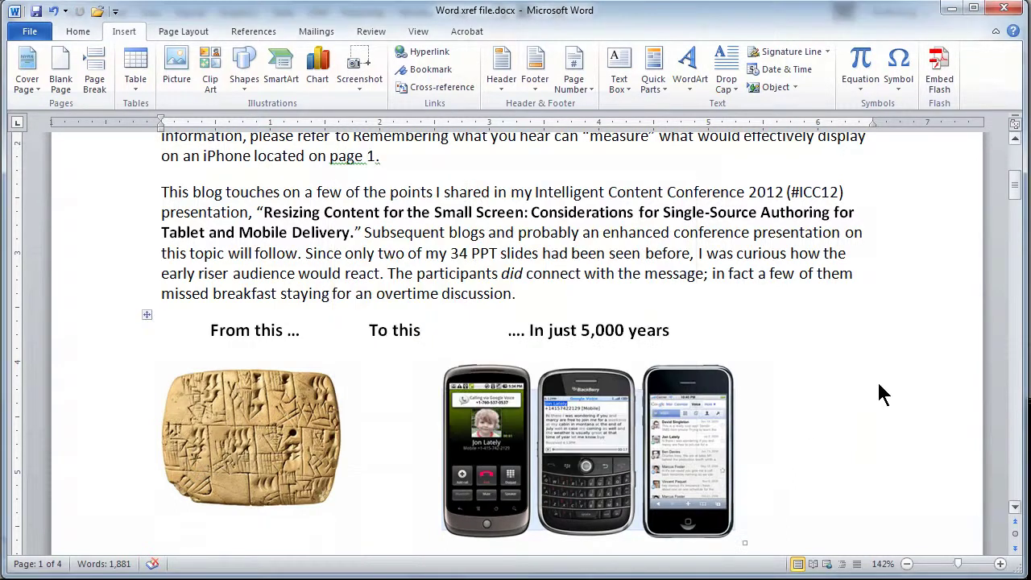
# Step: Highlight the manually entered phrases "For more information, please refer to" and "located on page" in yellow
pyautogui.click(1014, 138)
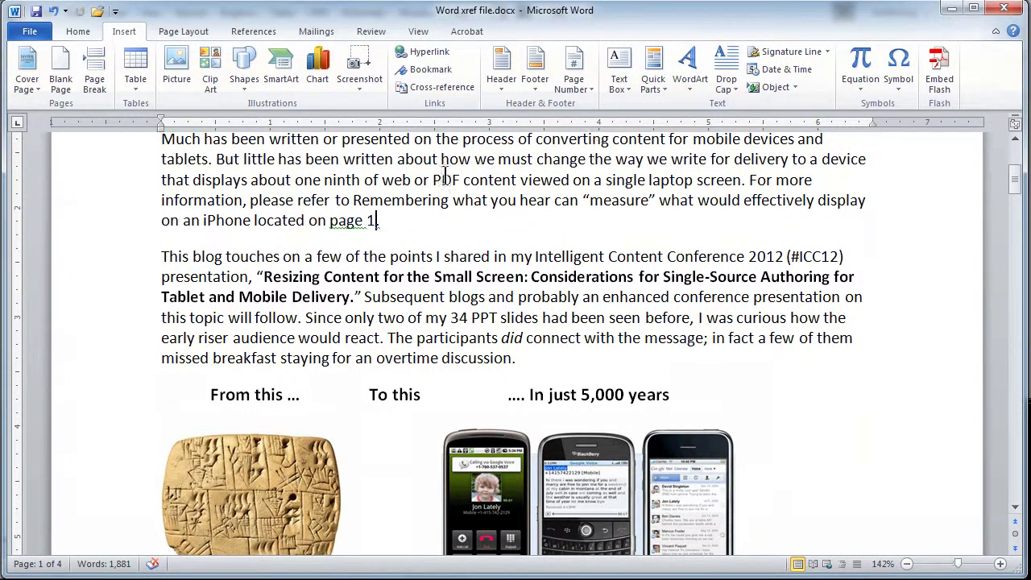
pyautogui.moveTo(385, 220); pyautogui.dragTo(747, 185)
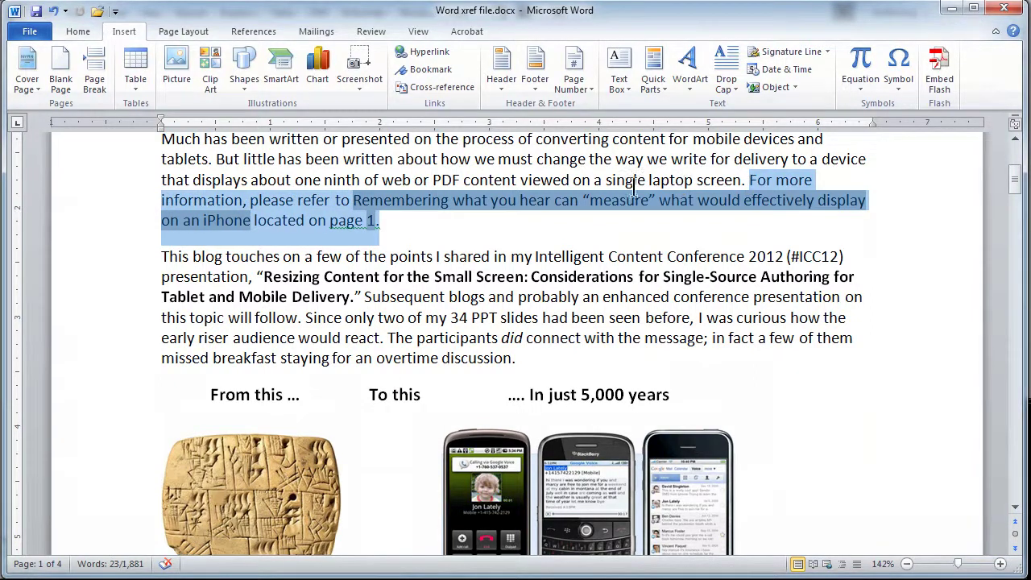
pyautogui.click(436, 225)
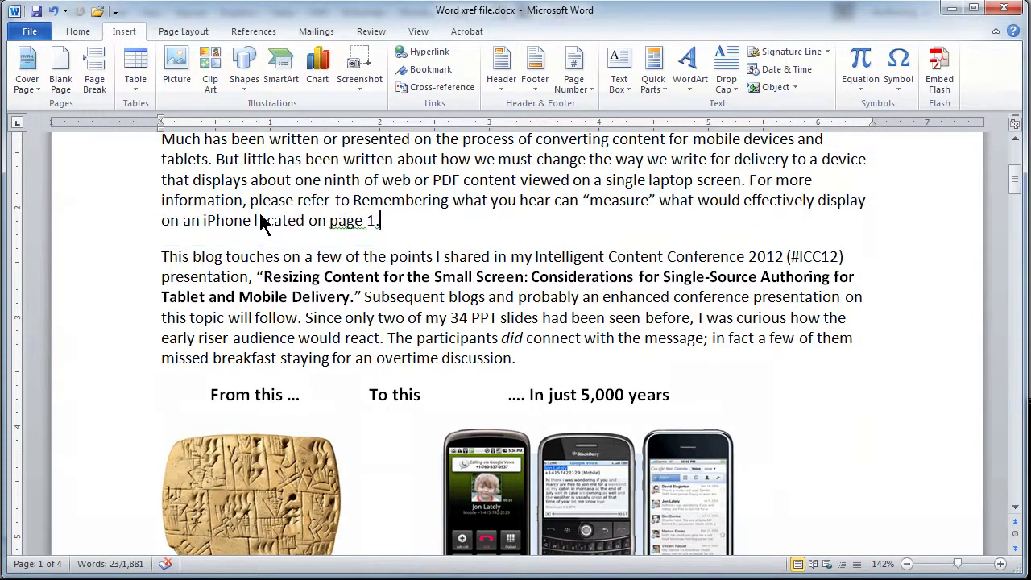
pyautogui.click(74, 33)
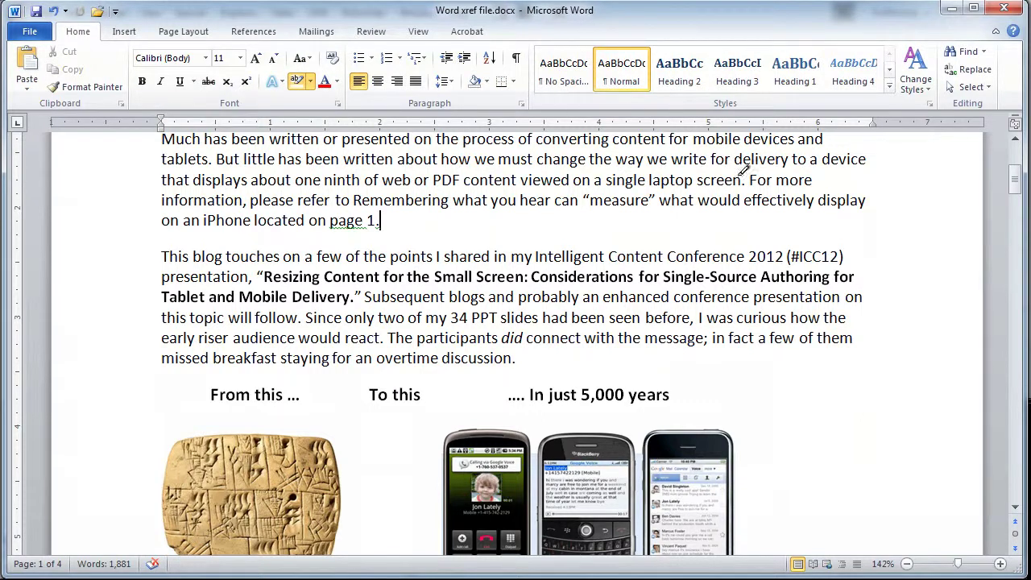
pyautogui.moveTo(746, 180)
pyautogui.mouseDown()
pyautogui.moveTo(659, 193)
pyautogui.moveTo(336, 200)
pyautogui.moveTo(344, 197)
pyautogui.mouseUp()
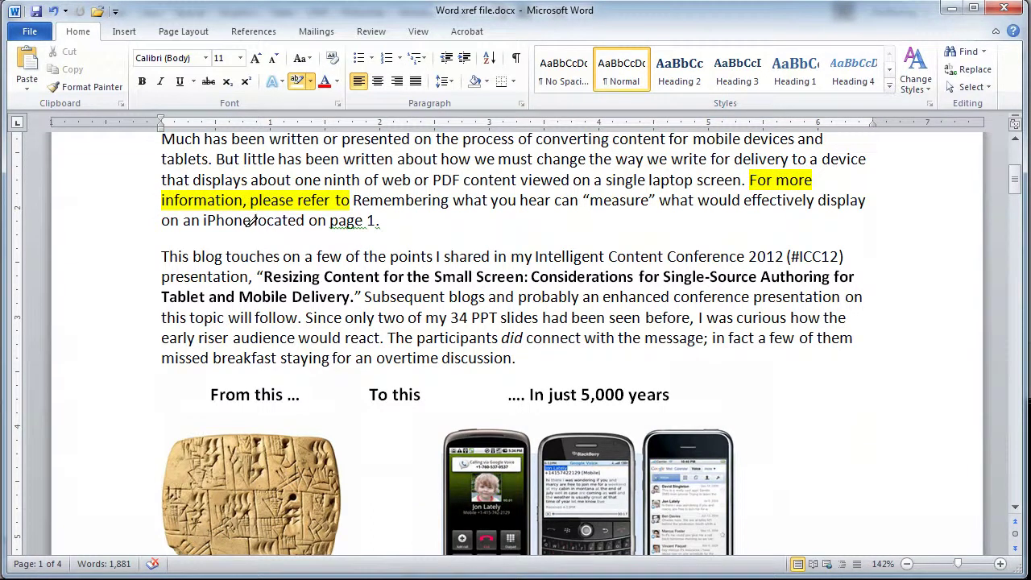
pyautogui.moveTo(254, 221); pyautogui.dragTo(342, 227)
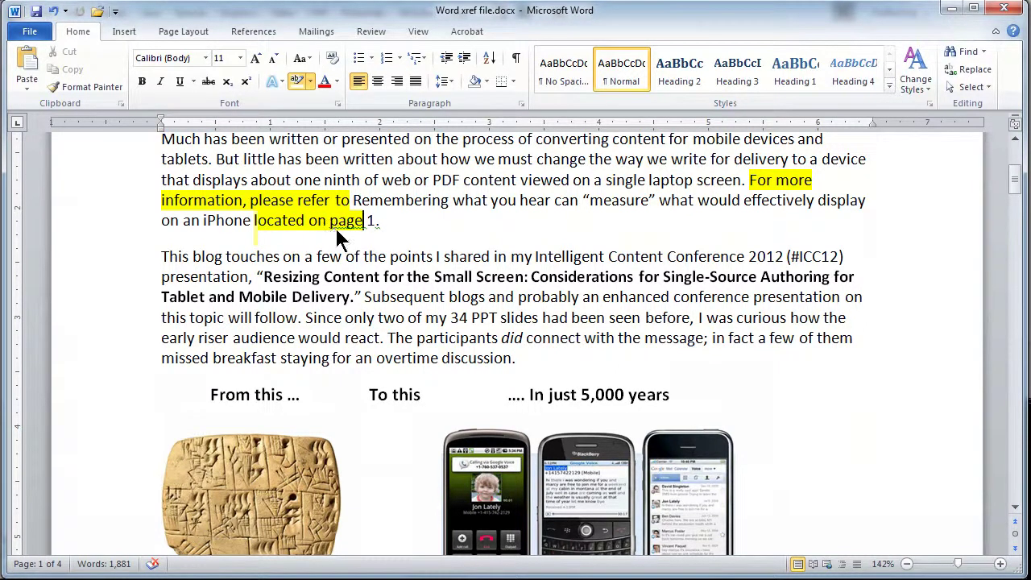
# Step: Highlight the inserted heading-text and page-number cross-references in turquoise, and turn off the highlighter
pyautogui.click(308, 80)
pyautogui.click(343, 103)
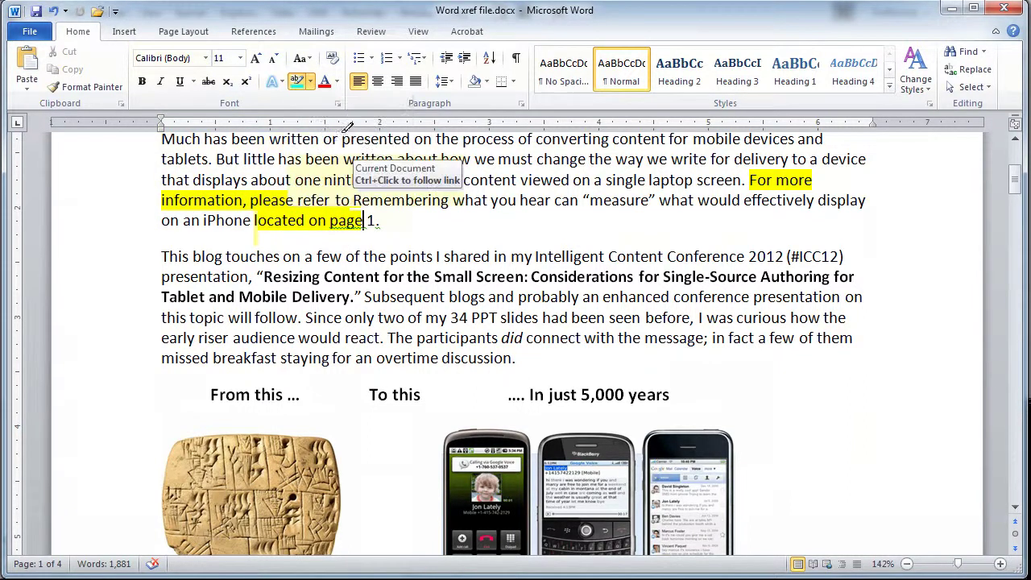
pyautogui.moveTo(353, 199)
pyautogui.mouseDown()
pyautogui.moveTo(612, 201)
pyautogui.moveTo(250, 222)
pyautogui.mouseUp()
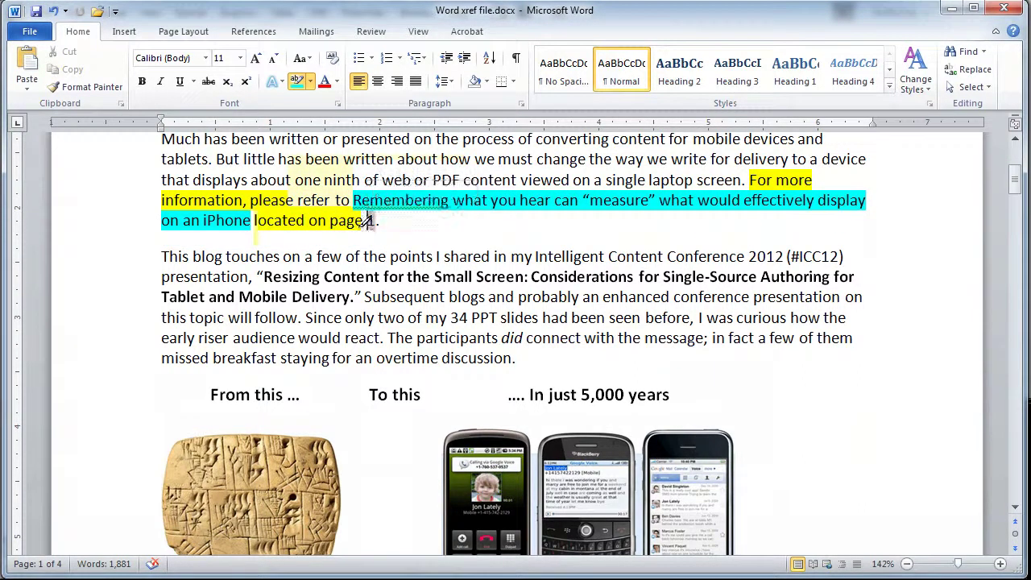
pyautogui.moveTo(366, 220); pyautogui.dragTo(368, 221)
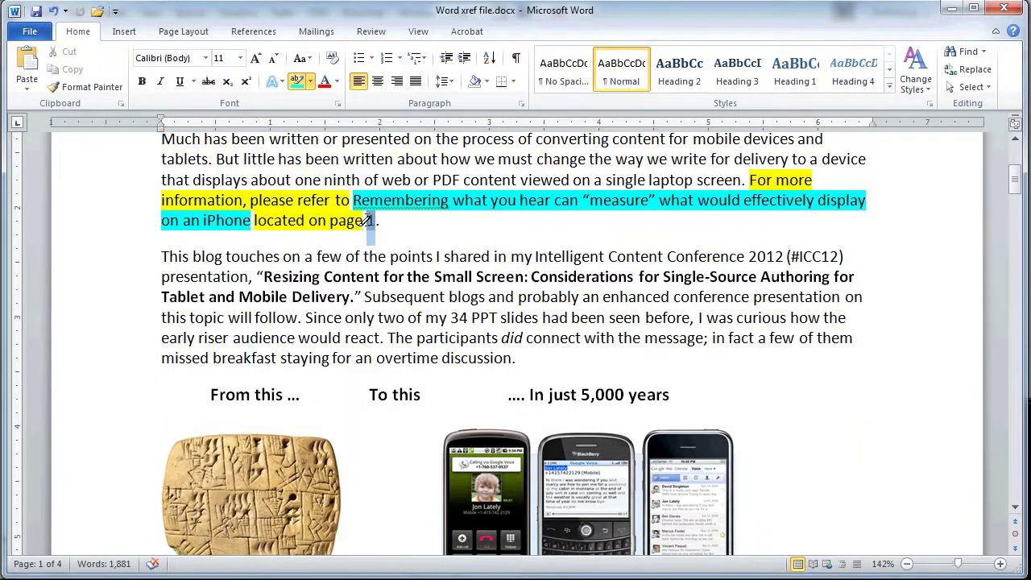
pyautogui.click(295, 81)
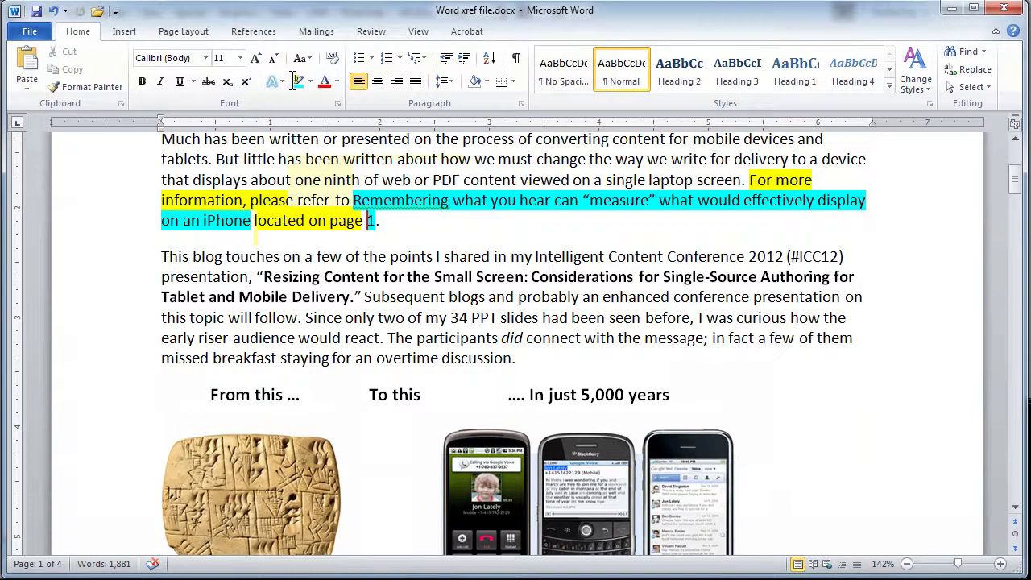